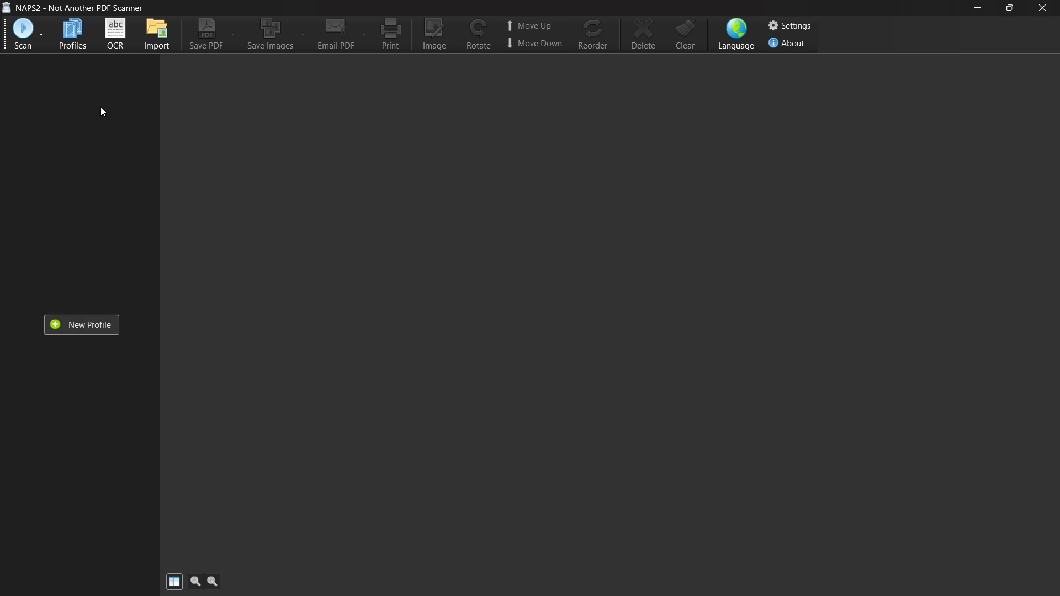
# - Create a new scan profile with the display name HP Scanner (Home) and open its device selection
pyautogui.click(72, 46)
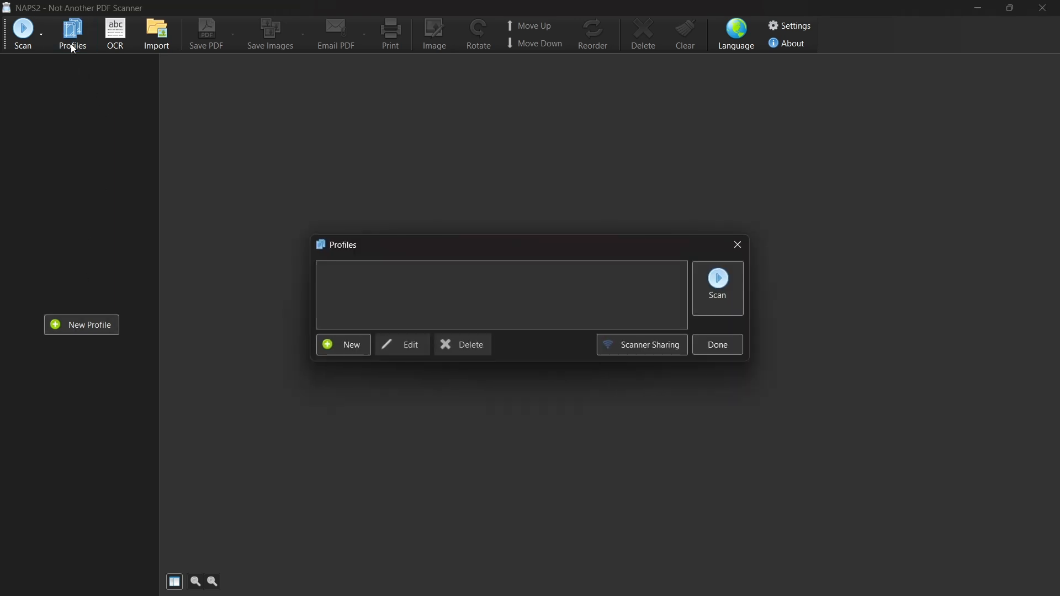
pyautogui.click(350, 345)
pyautogui.moveTo(536, 156); pyautogui.dragTo(504, 156)
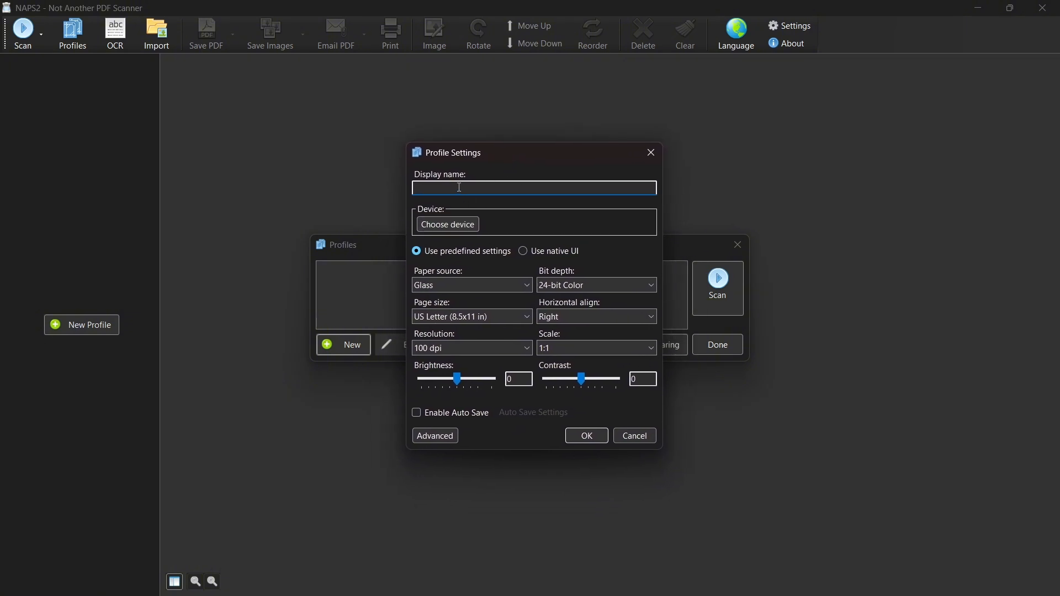
pyautogui.write('HP Scanner (Home)')
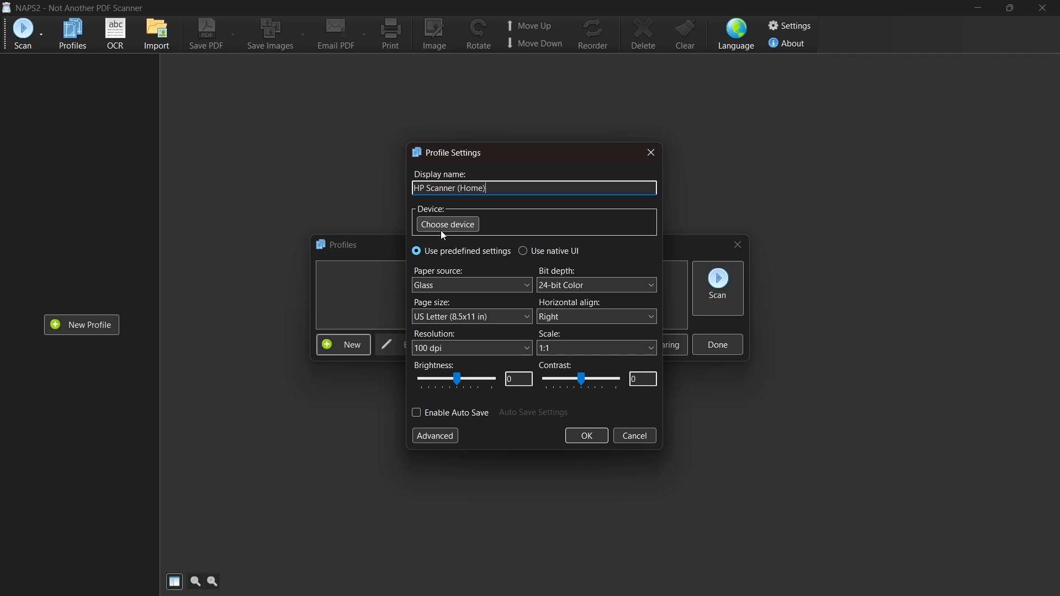
pyautogui.click(462, 227)
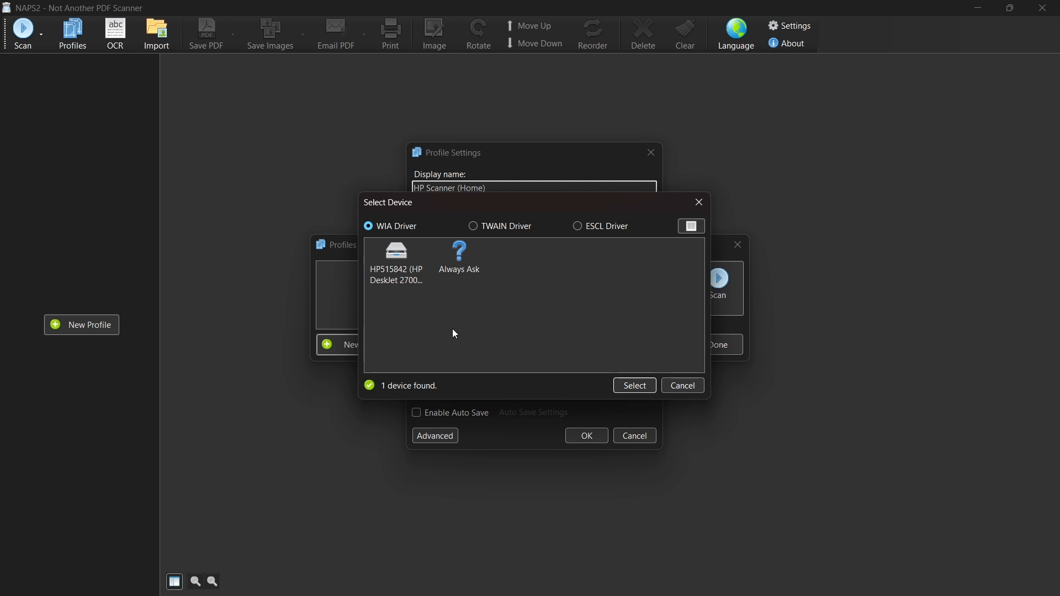
pyautogui.moveTo(552, 200); pyautogui.dragTo(559, 188)
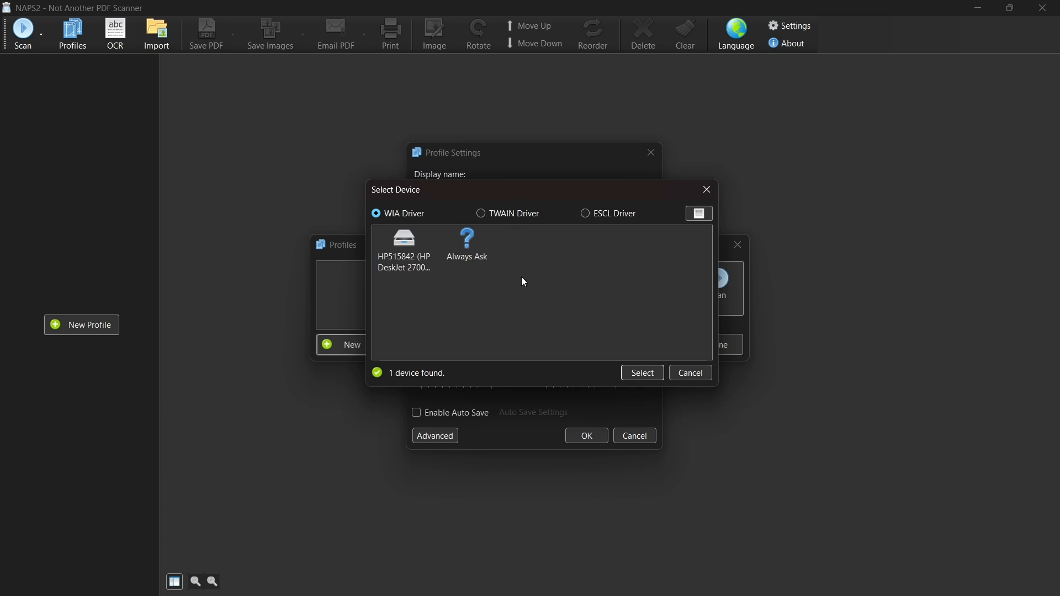
# - Check the printers installed in Windows Printers & scanners settings, start a search for new devices, and return to NAPS2
pyautogui.click(474, 580)
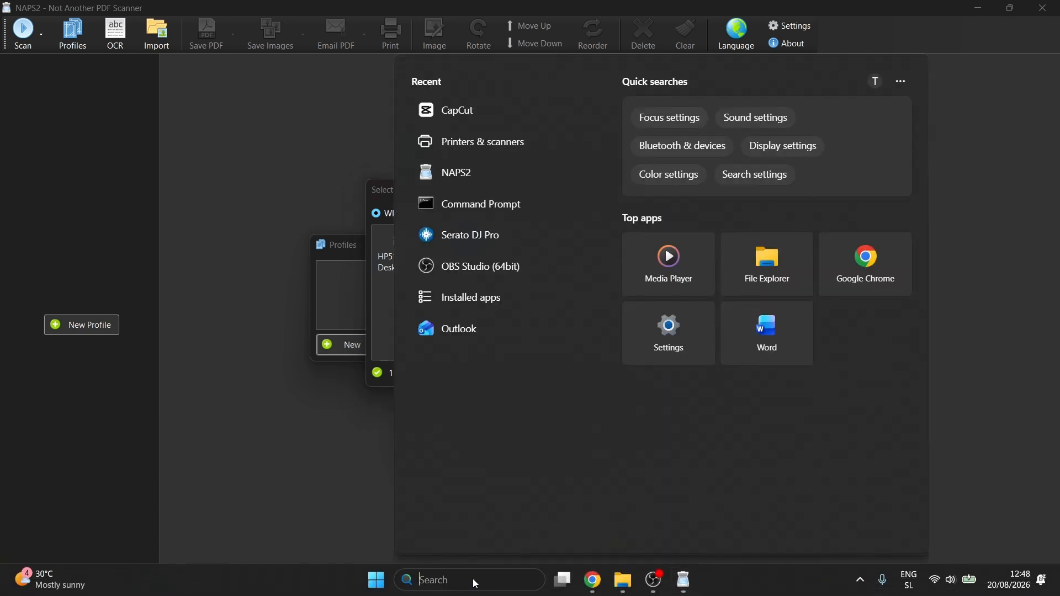
pyautogui.click(497, 146)
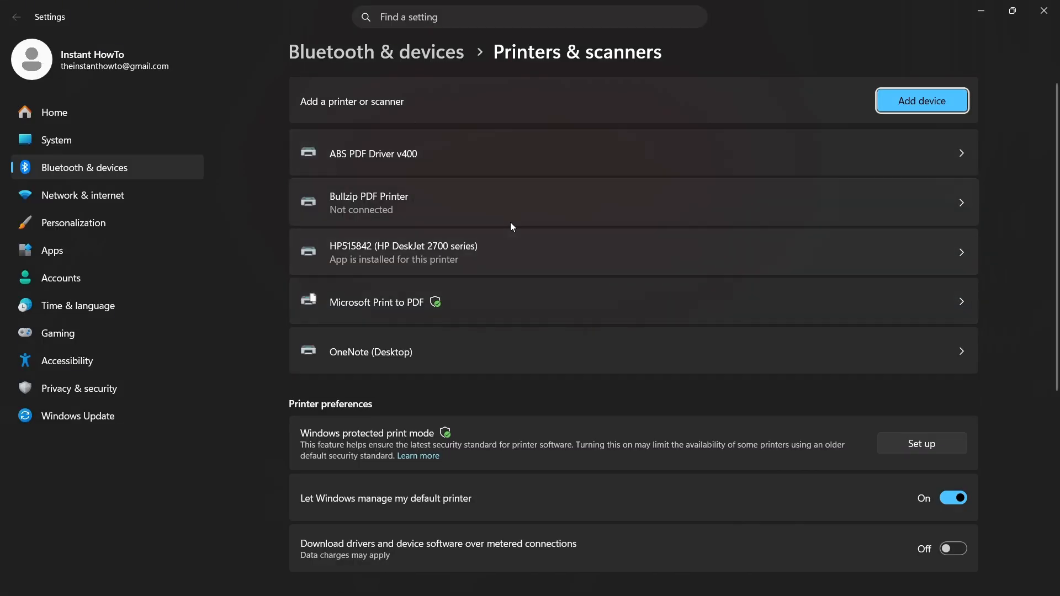
pyautogui.click(919, 105)
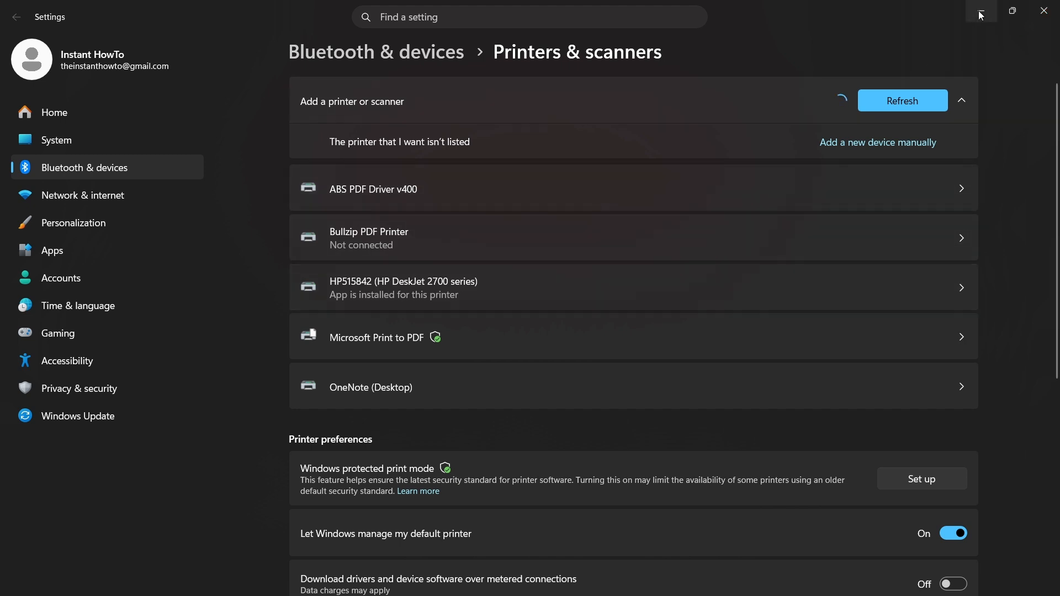
pyautogui.click(1045, 10)
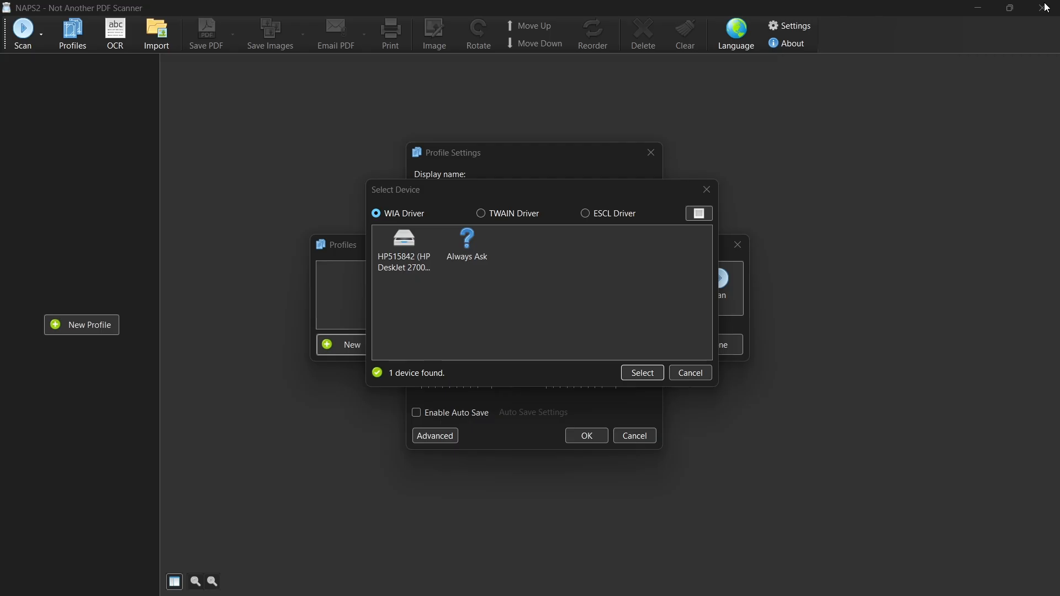
# - Assign the HP DeskJet 2700 series scanner with the WIA driver to the profile
pyautogui.click(435, 347)
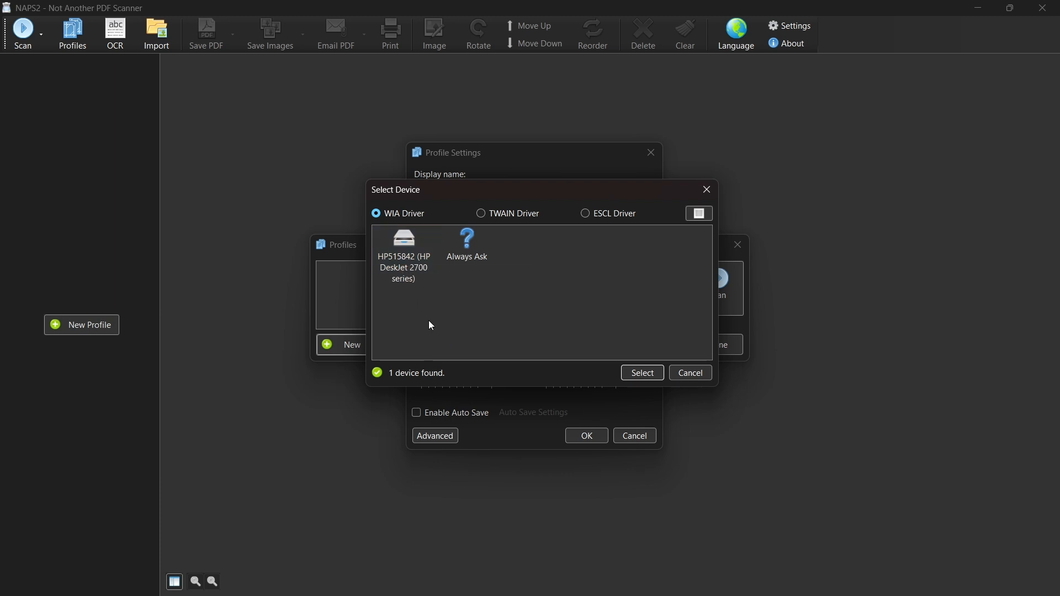
pyautogui.click(415, 279)
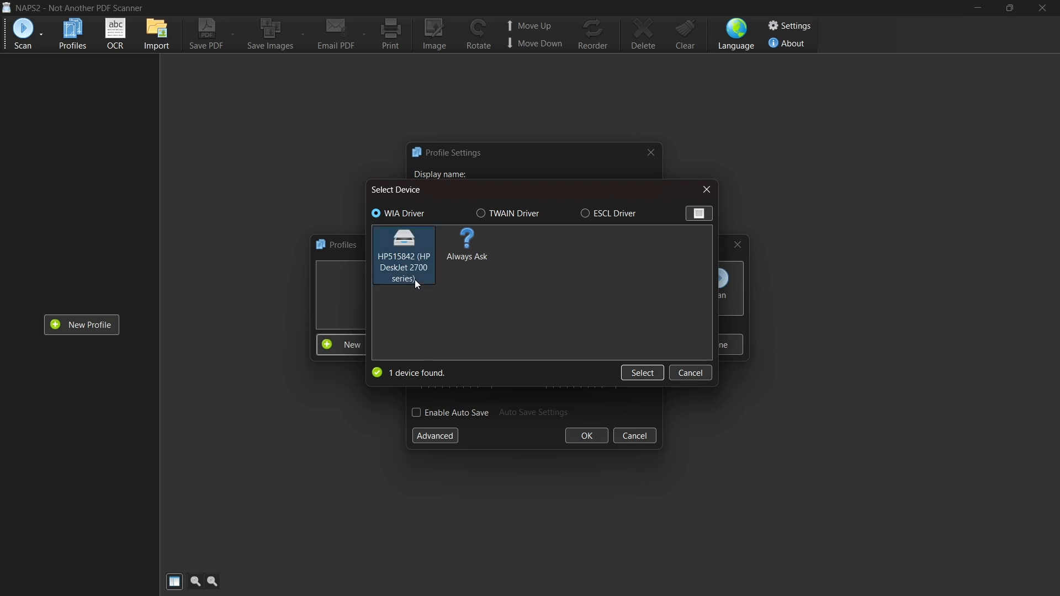
pyautogui.click(654, 380)
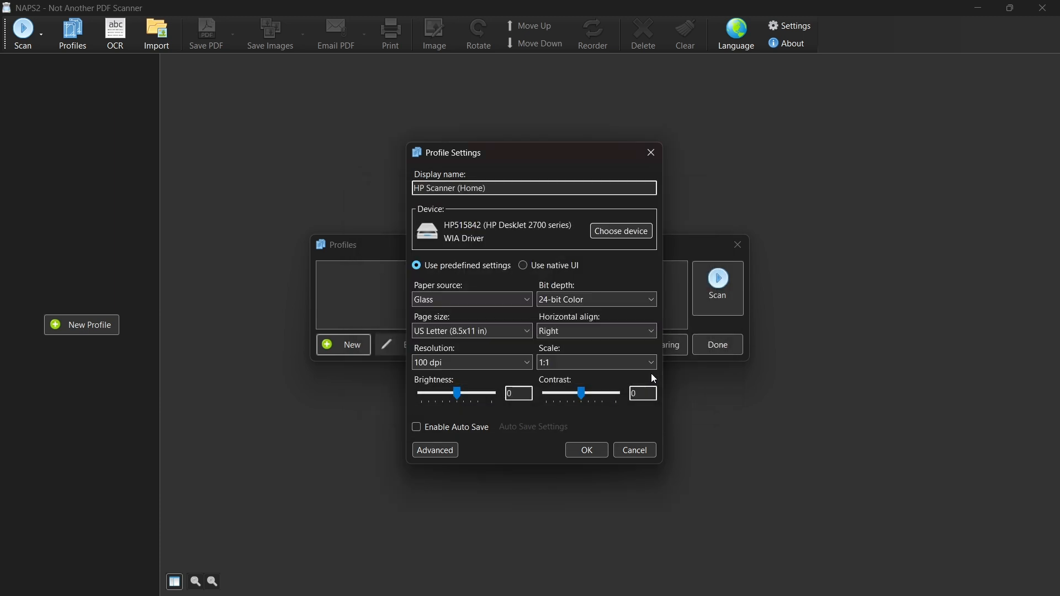
# - Examine the profile's native UI and predefined settings modes, along with the available paper source and bit depth options
pyautogui.click(525, 266)
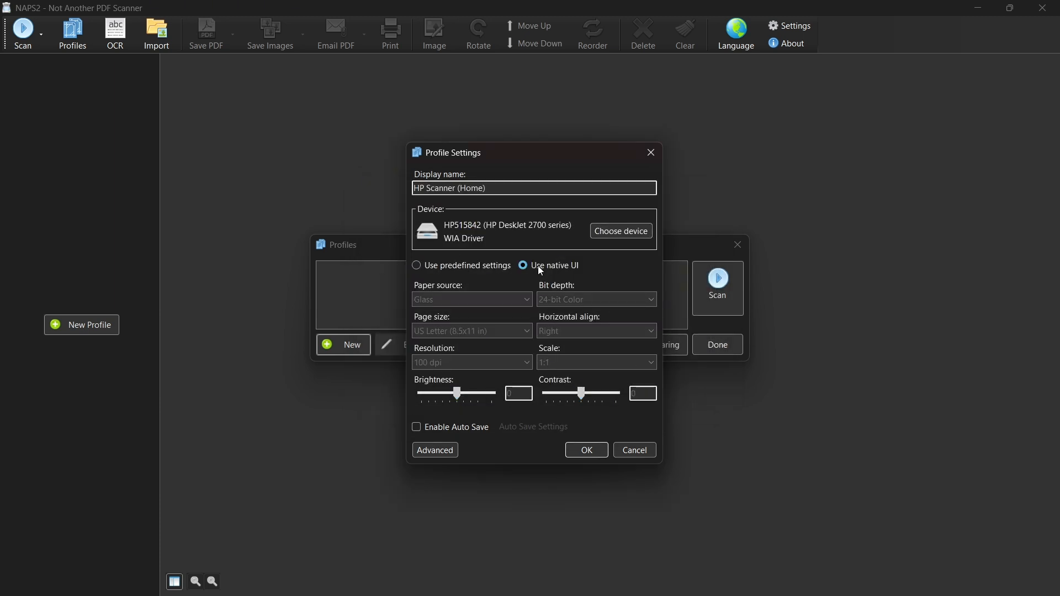
pyautogui.click(445, 268)
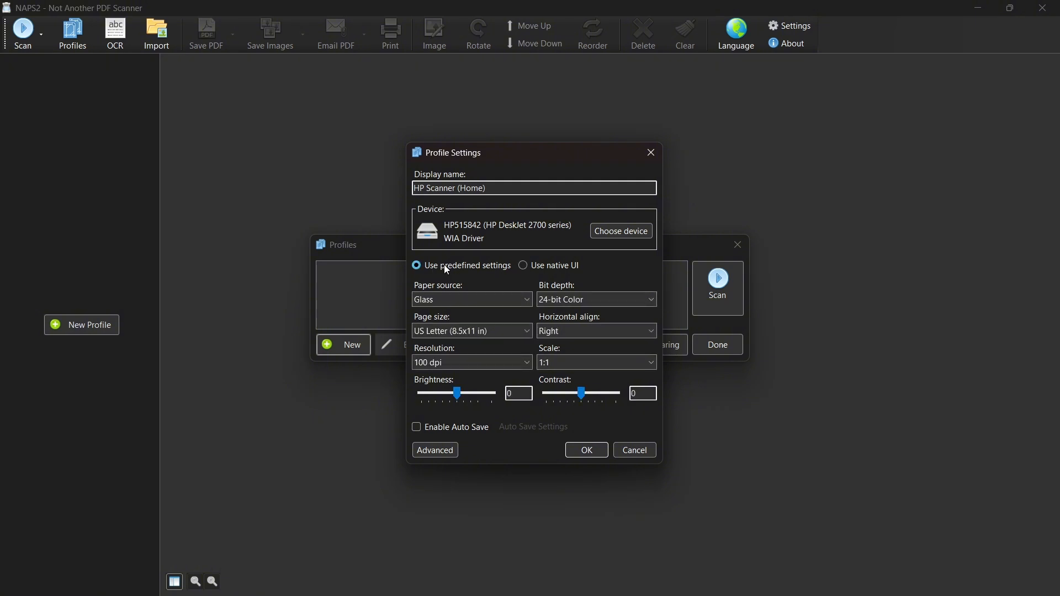
pyautogui.click(477, 300)
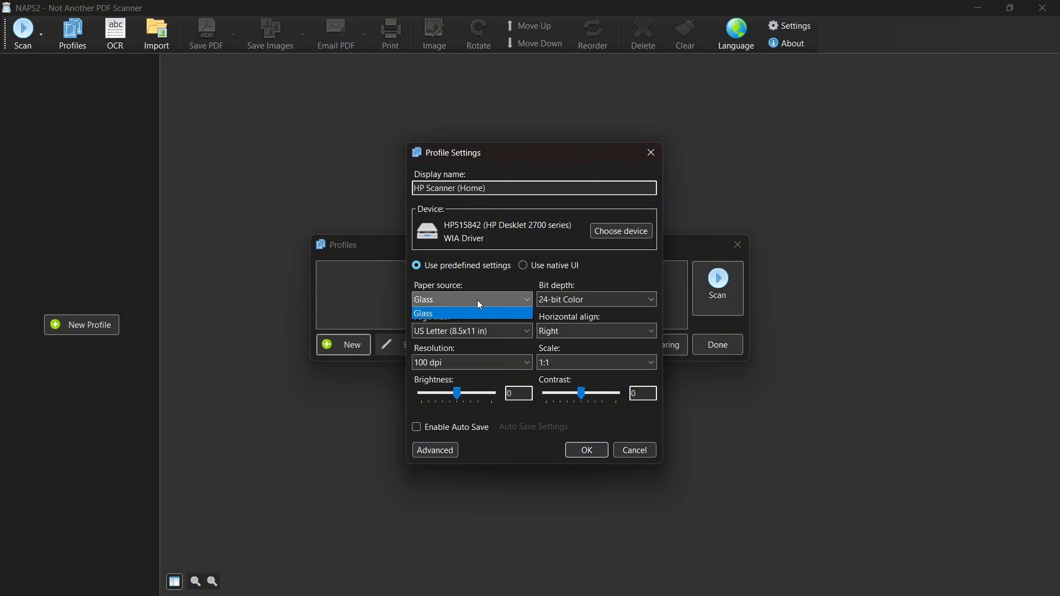
pyautogui.click(446, 304)
pyautogui.click(568, 300)
pyautogui.click(568, 301)
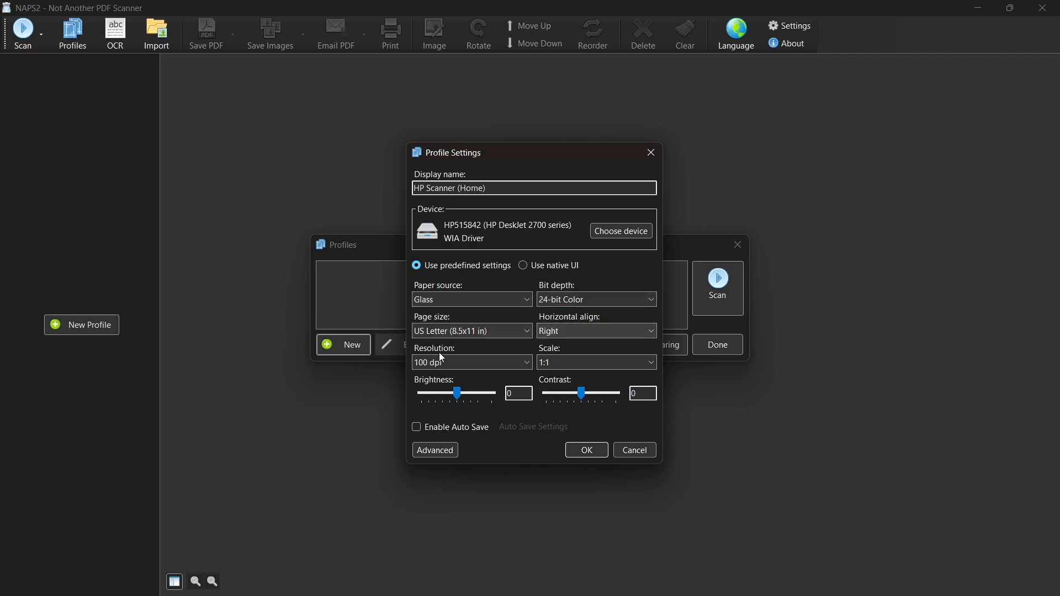
pyautogui.click(463, 304)
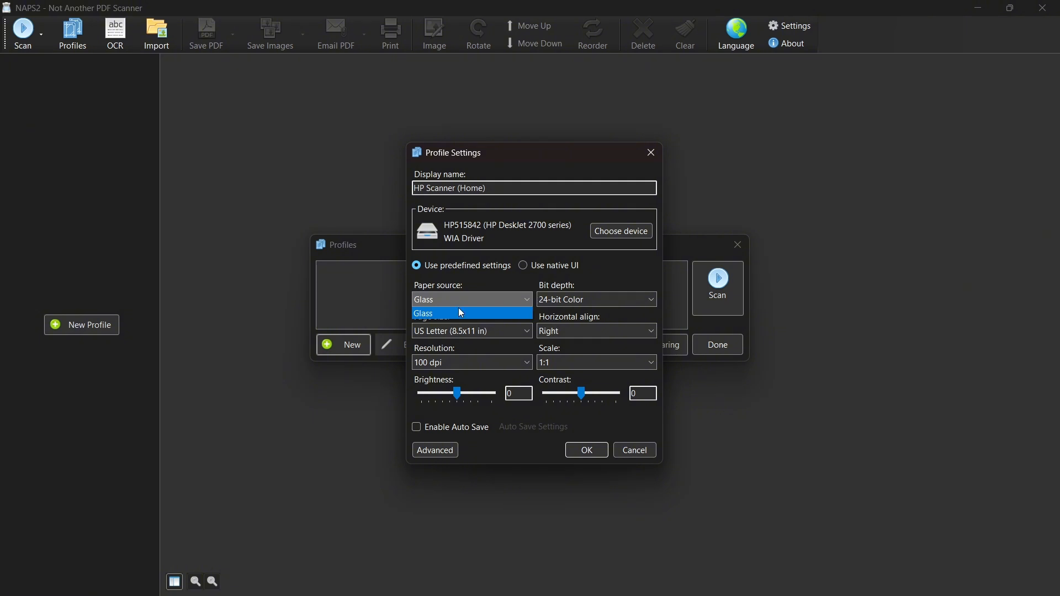
pyautogui.click(463, 300)
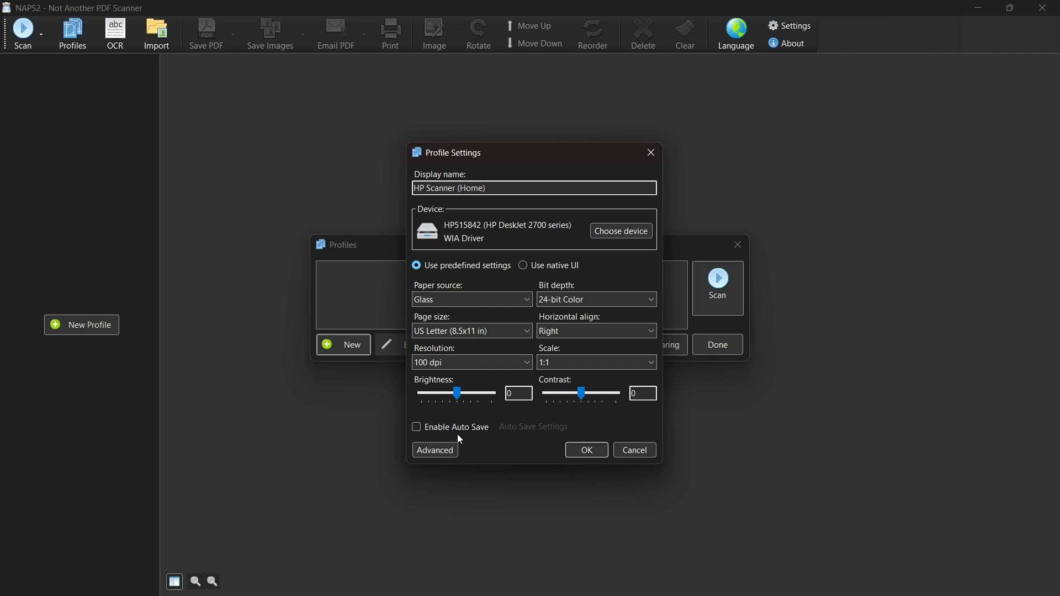
# - Review and accept the advanced profile settings, including image quality, and save the HP Scanner (Home) profile
pyautogui.click(433, 453)
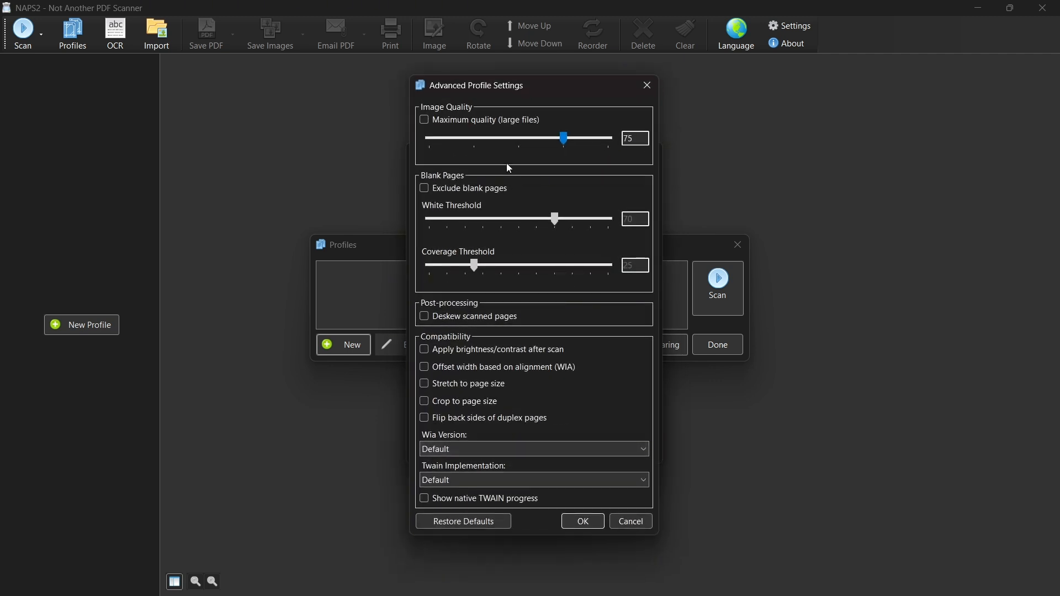
pyautogui.click(565, 140)
pyautogui.click(582, 523)
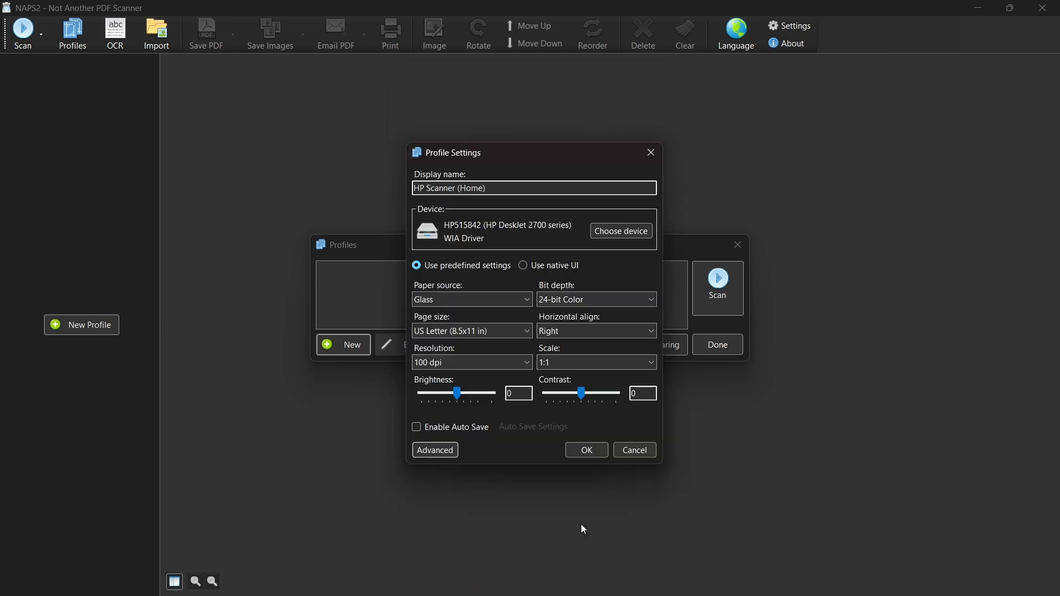
pyautogui.click(586, 452)
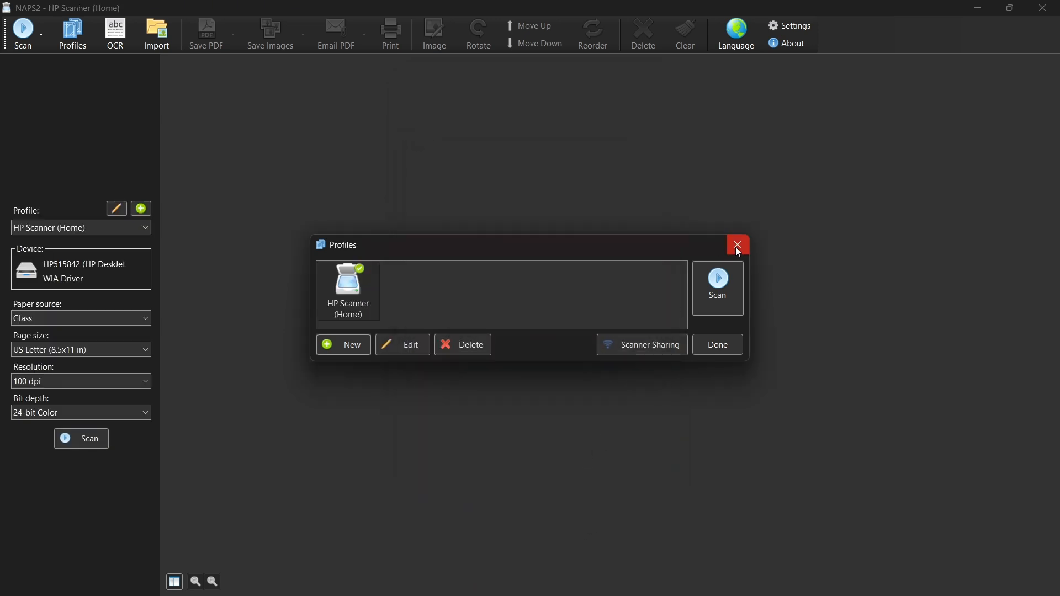
pyautogui.click(739, 252)
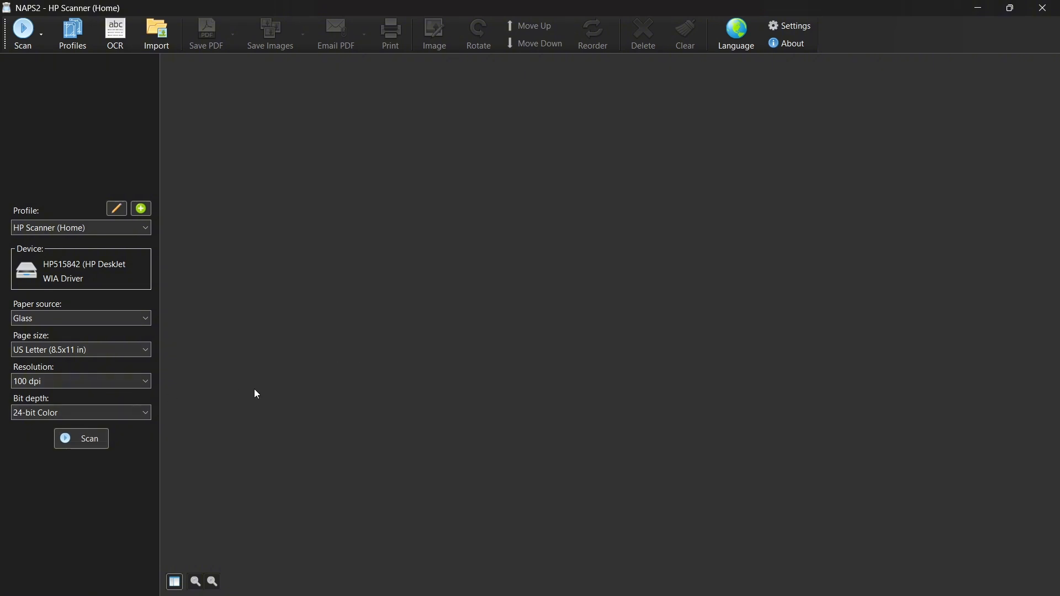
# - Scan a page with the HP Scanner (Home) profile and select the scanned page
pyautogui.click(82, 438)
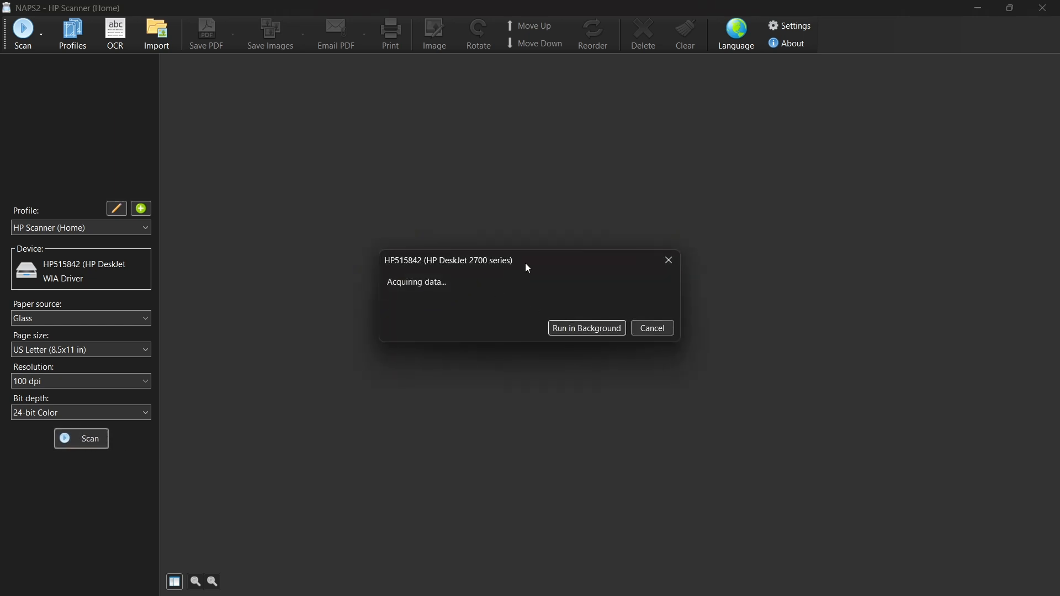
pyautogui.moveTo(525, 264); pyautogui.dragTo(556, 259)
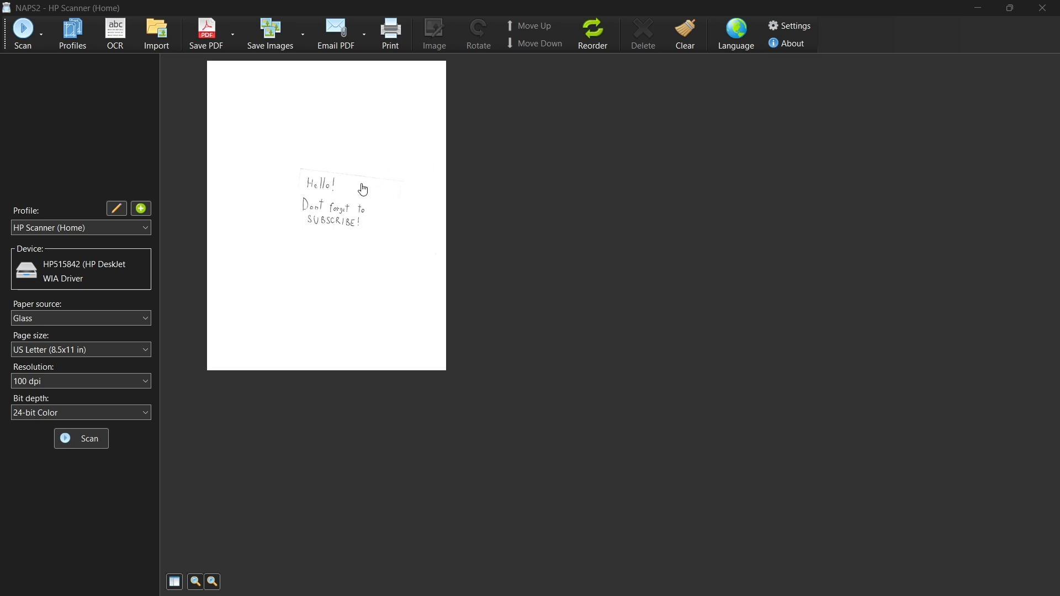
pyautogui.click(387, 190)
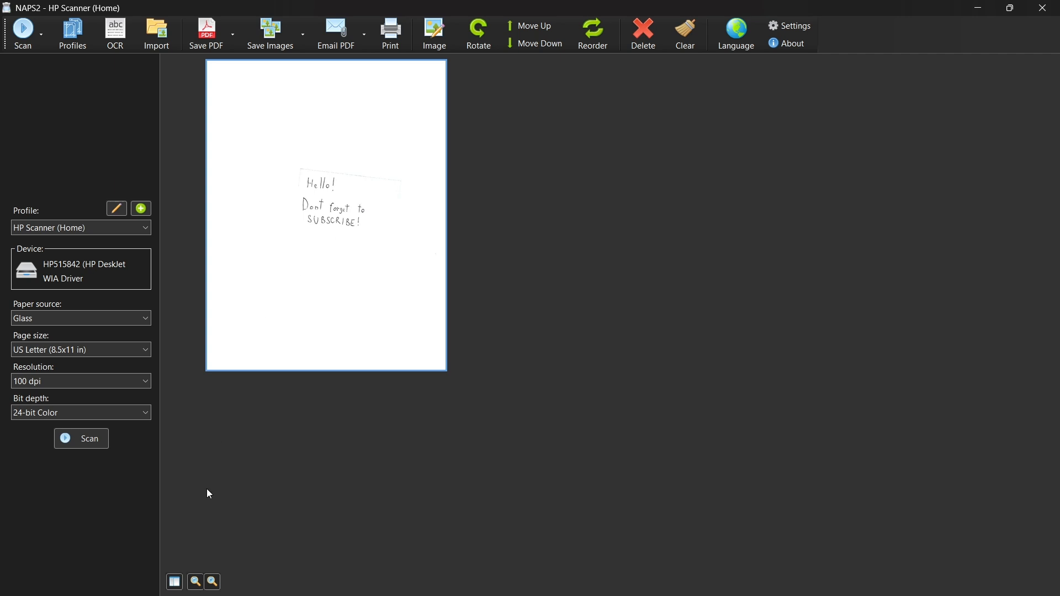
# - Hide the profile sidebar and show it again, twice
pyautogui.click(174, 583)
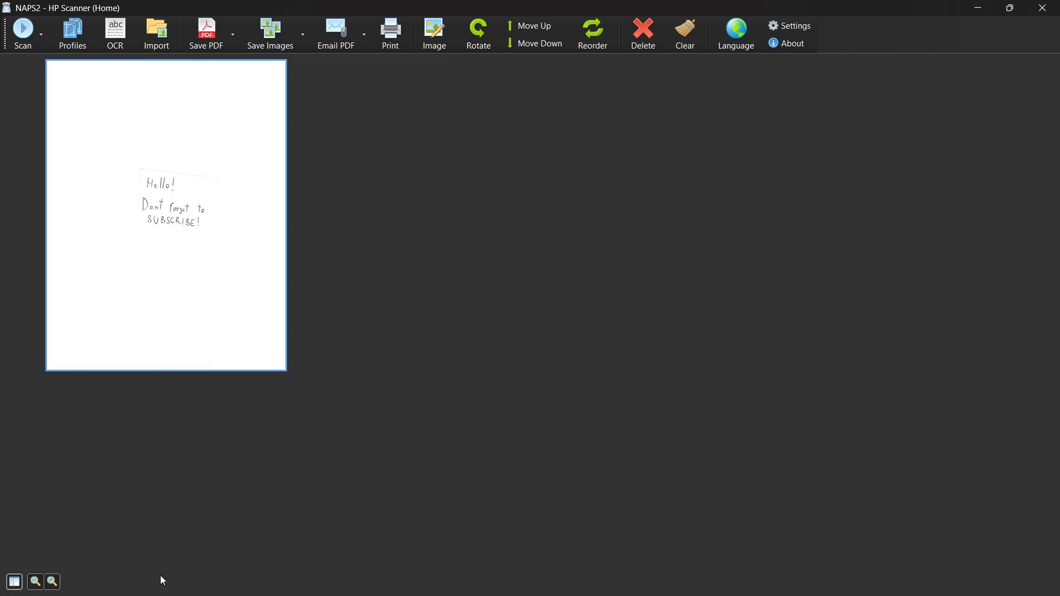
pyautogui.click(13, 583)
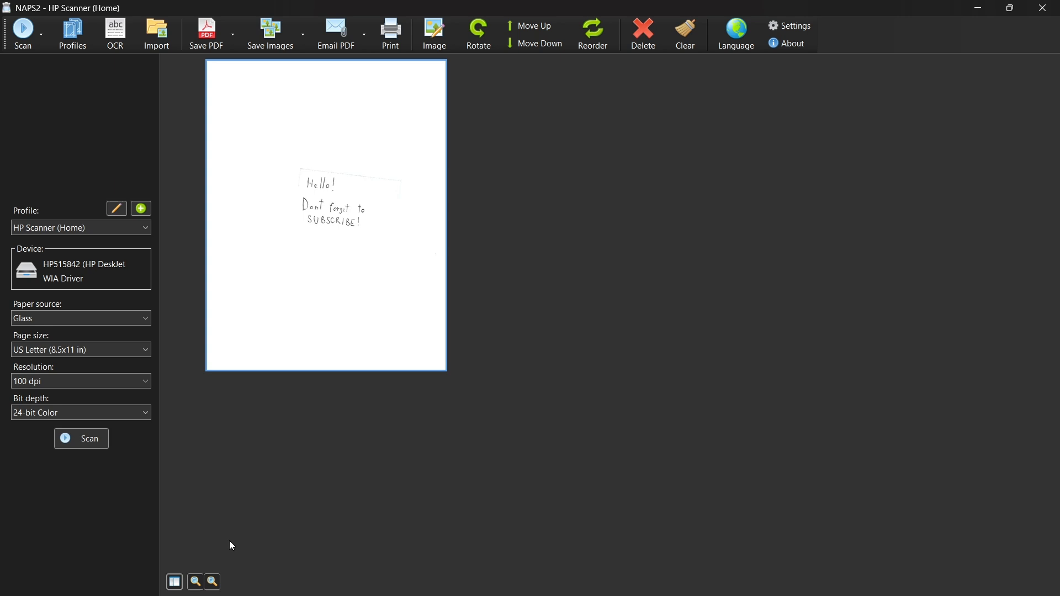
pyautogui.click(174, 583)
pyautogui.click(14, 582)
# - Try out the page zoom by shrinking and enlarging the scanned page's thumbnail, ending on an enlarged view
pyautogui.click(196, 582)
pyautogui.click(195, 582)
pyautogui.click(195, 582)
pyautogui.click(213, 582)
pyautogui.click(212, 582)
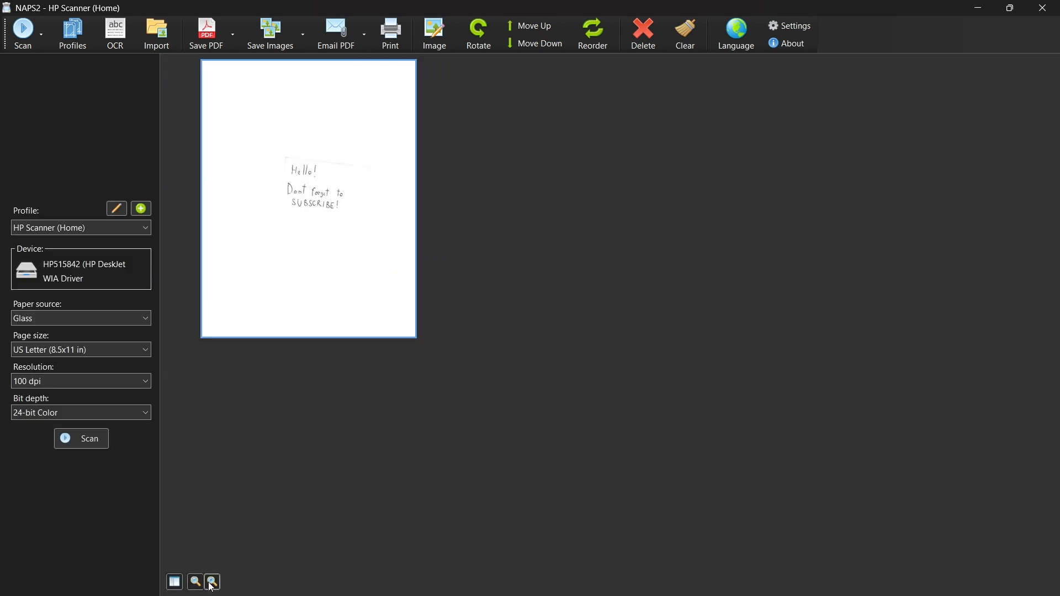
pyautogui.click(213, 582)
pyautogui.click(196, 582)
pyautogui.click(196, 583)
pyautogui.click(196, 583)
pyautogui.click(195, 582)
pyautogui.click(195, 583)
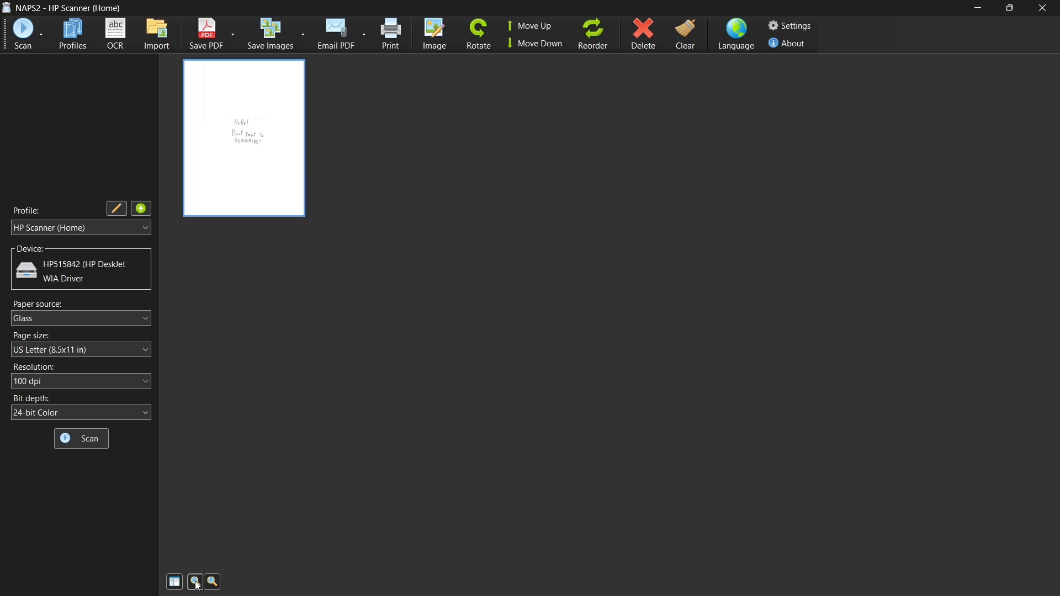
pyautogui.click(213, 582)
pyautogui.click(212, 582)
pyautogui.click(212, 582)
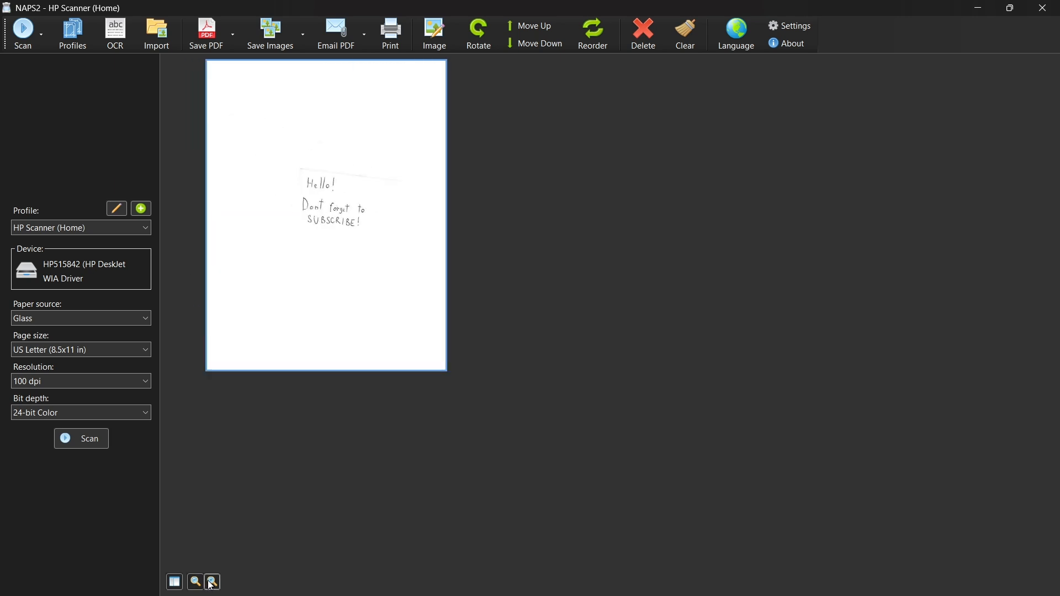
pyautogui.click(213, 582)
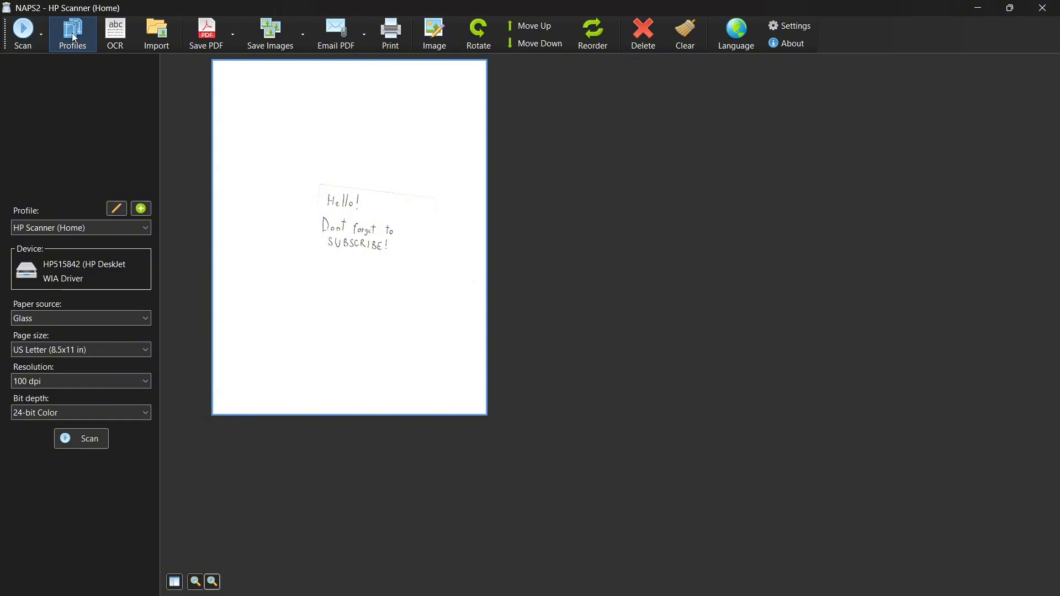
# - Review and confirm the OCR setup for searchable PDFs with English as the language and Best as the mode
pyautogui.click(115, 34)
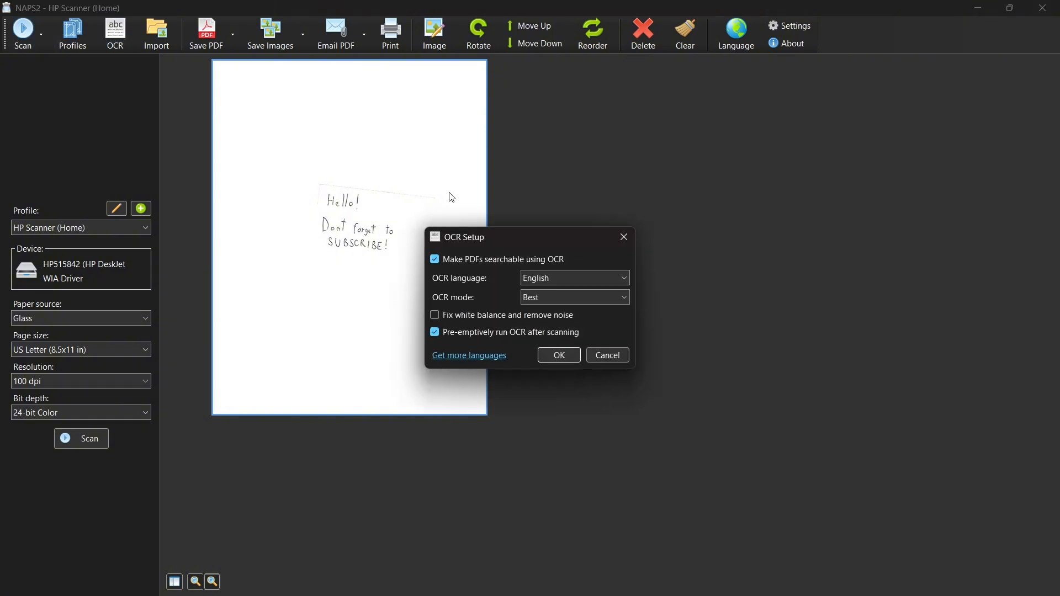
pyautogui.moveTo(485, 240); pyautogui.dragTo(511, 184)
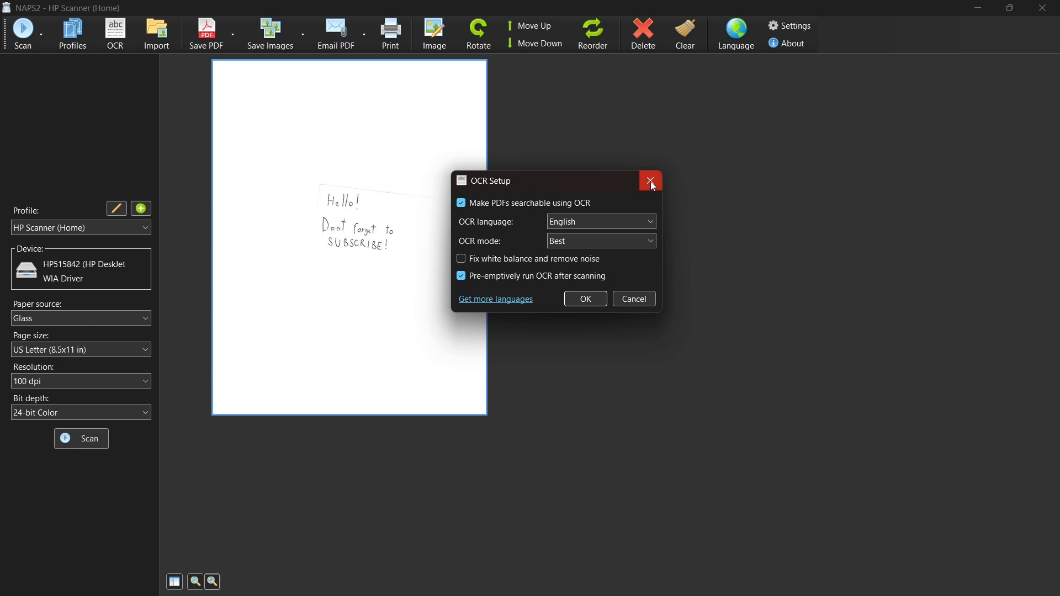
pyautogui.moveTo(588, 178); pyautogui.dragTo(645, 161)
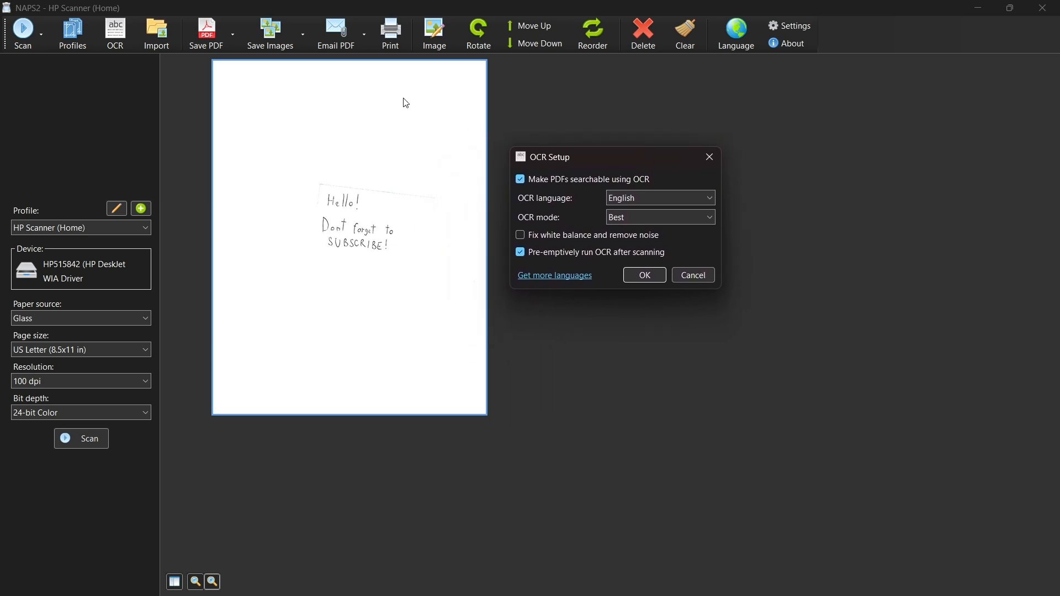
pyautogui.click(644, 275)
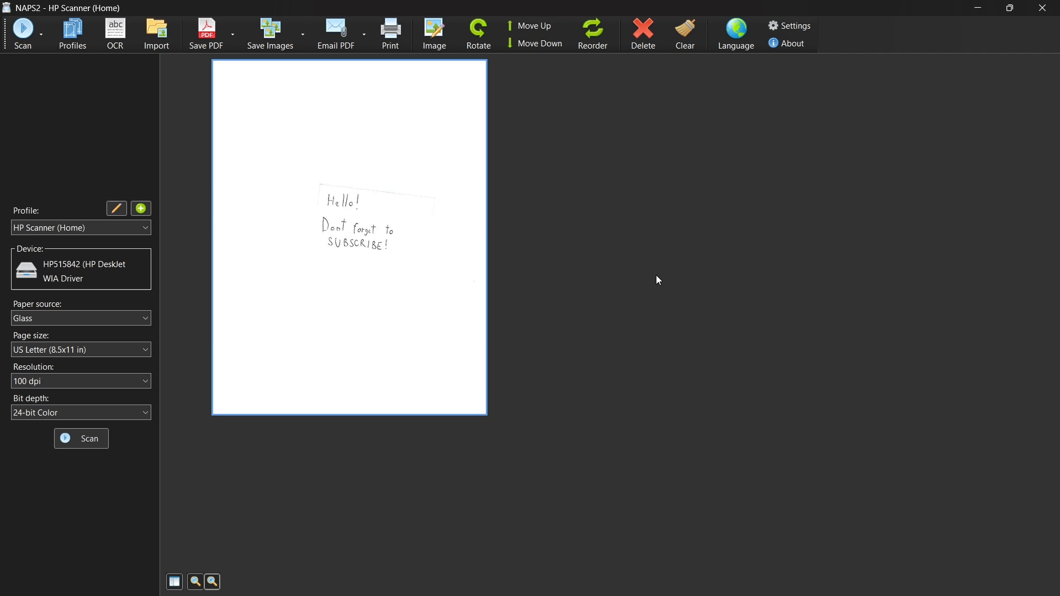
# - Look at the file import dialog and the PDF settings for saving, closing both without changes
pyautogui.click(165, 36)
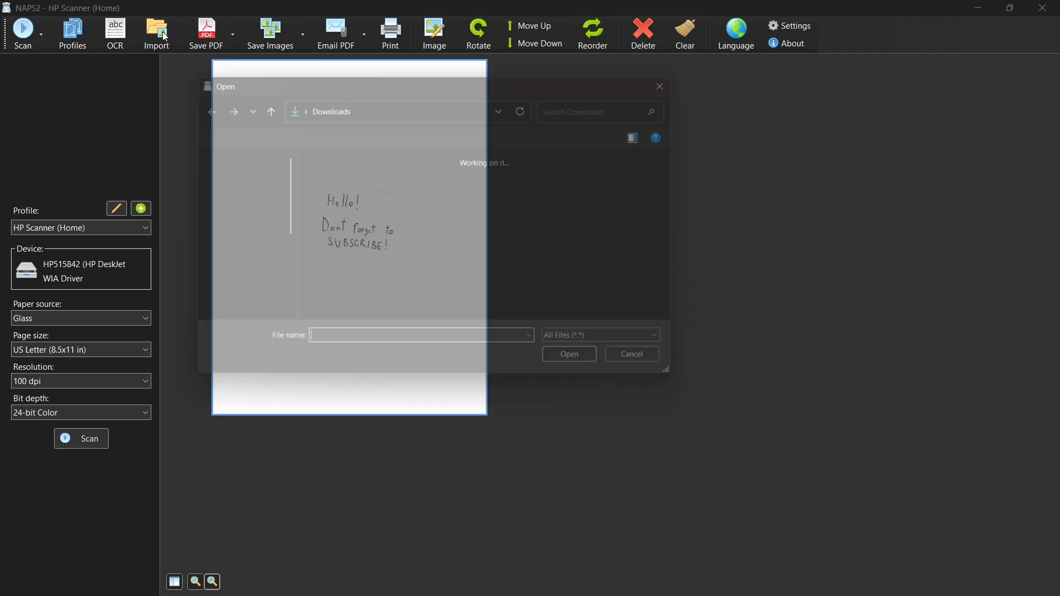
pyautogui.click(685, 78)
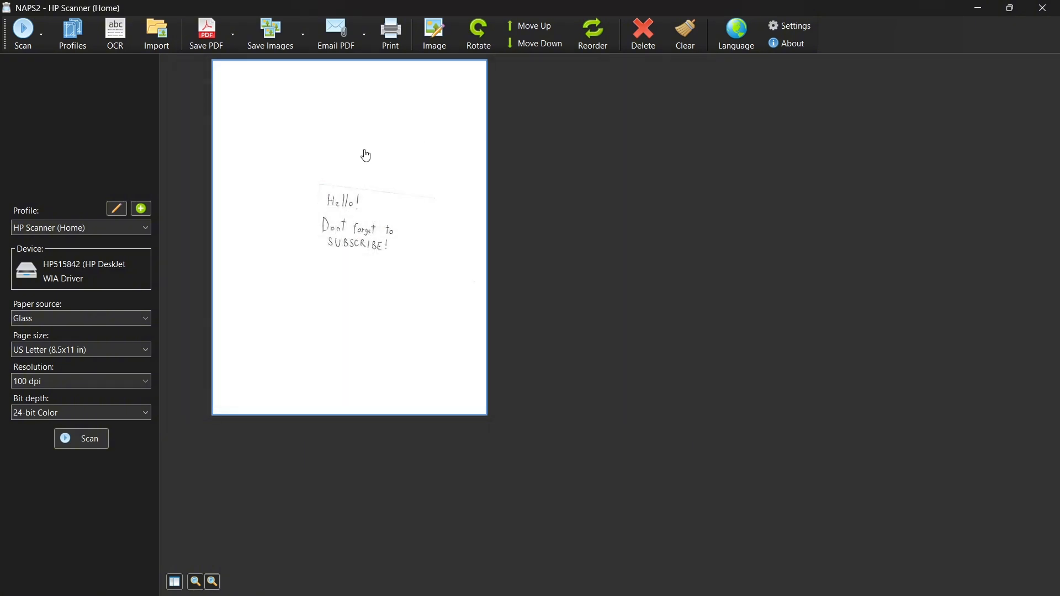
pyautogui.click(233, 37)
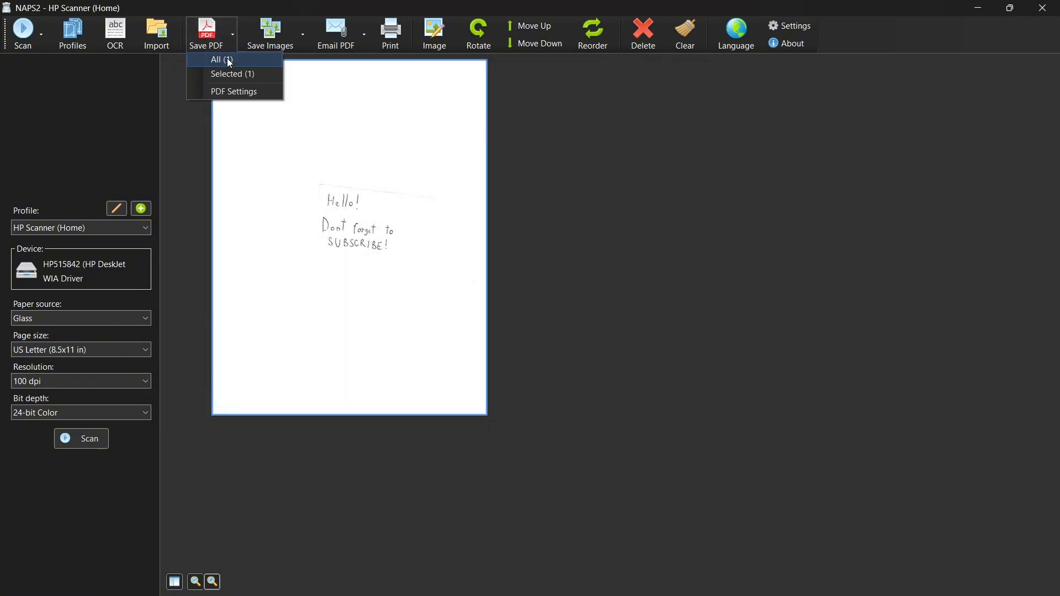
pyautogui.click(237, 92)
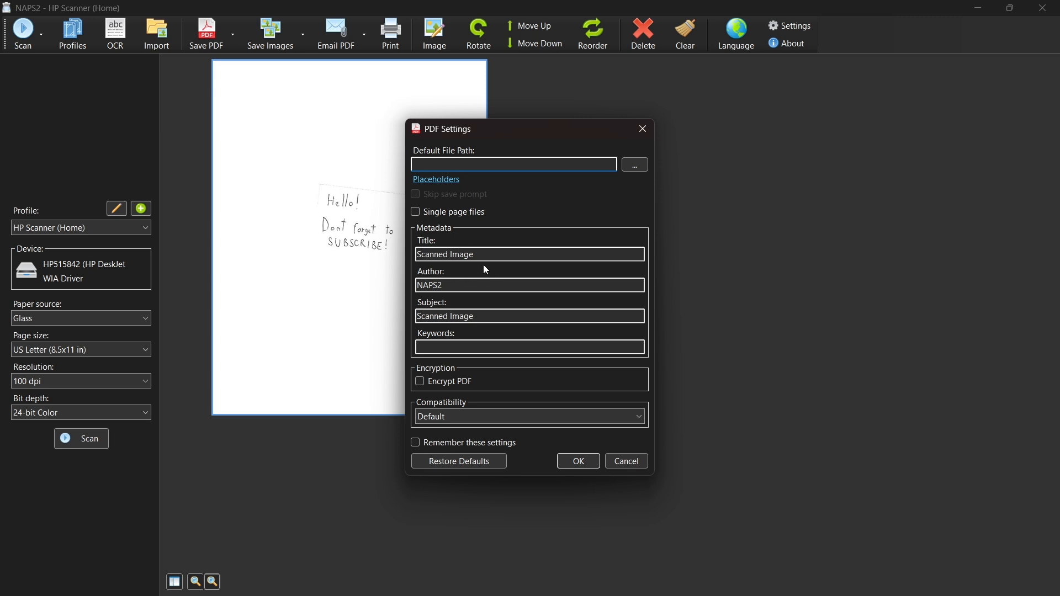
pyautogui.click(644, 127)
# - Save the scanned page as a PDF named Hello in the Downloads folder
pyautogui.click(214, 37)
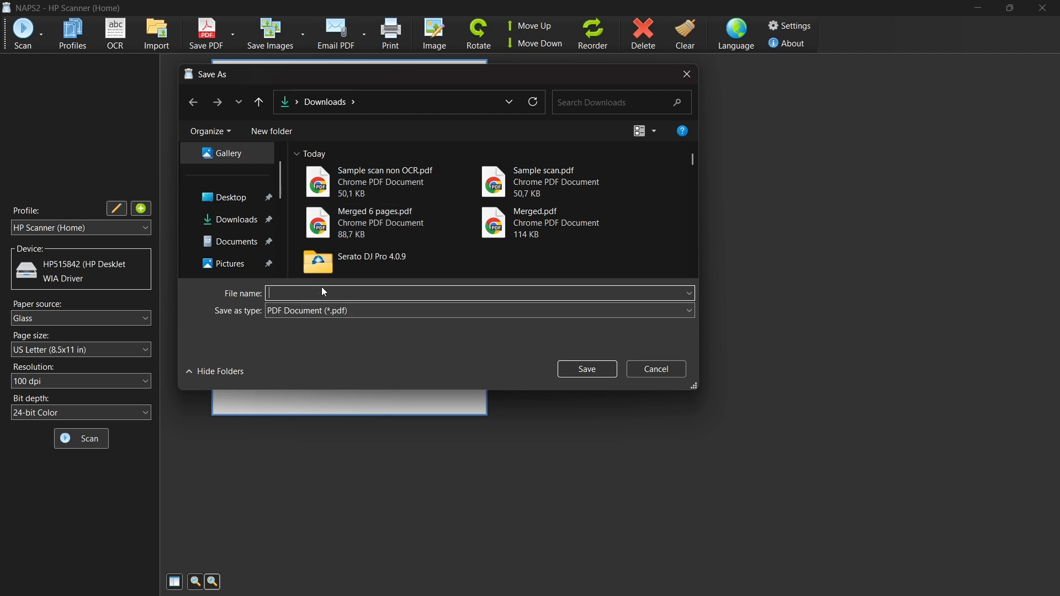
pyautogui.write('Hello')
pyautogui.click(243, 221)
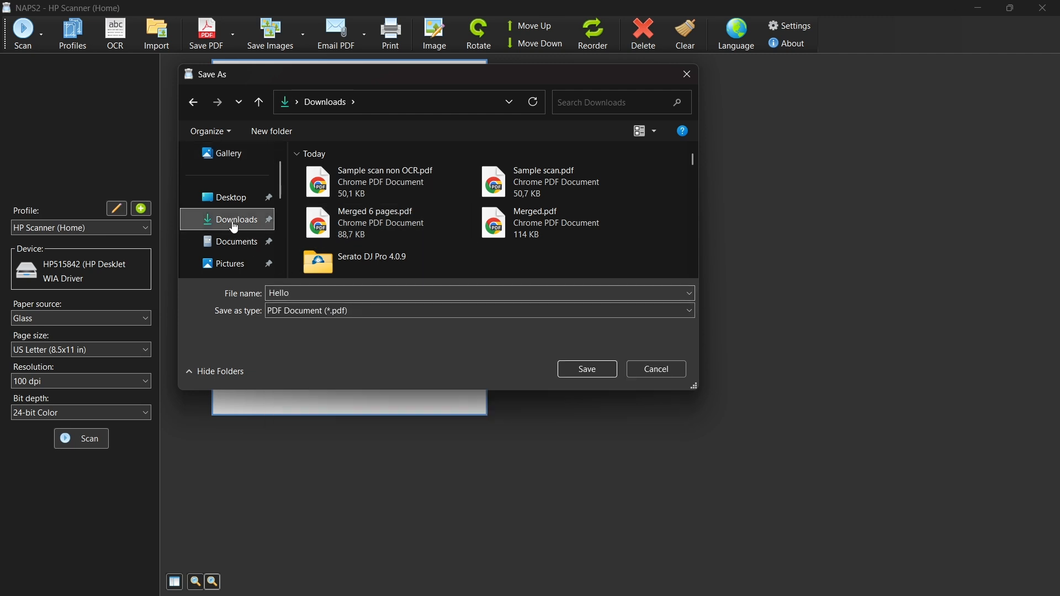
pyautogui.click(597, 371)
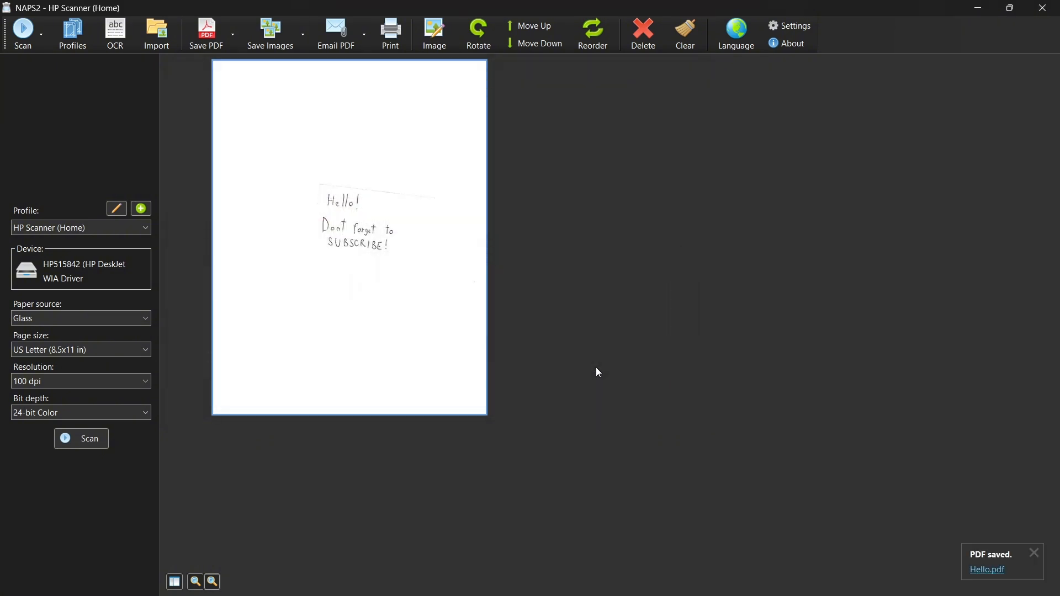
# - Review the file formats and options for saving the page as an image, without saving, and deselect the page
pyautogui.click(282, 47)
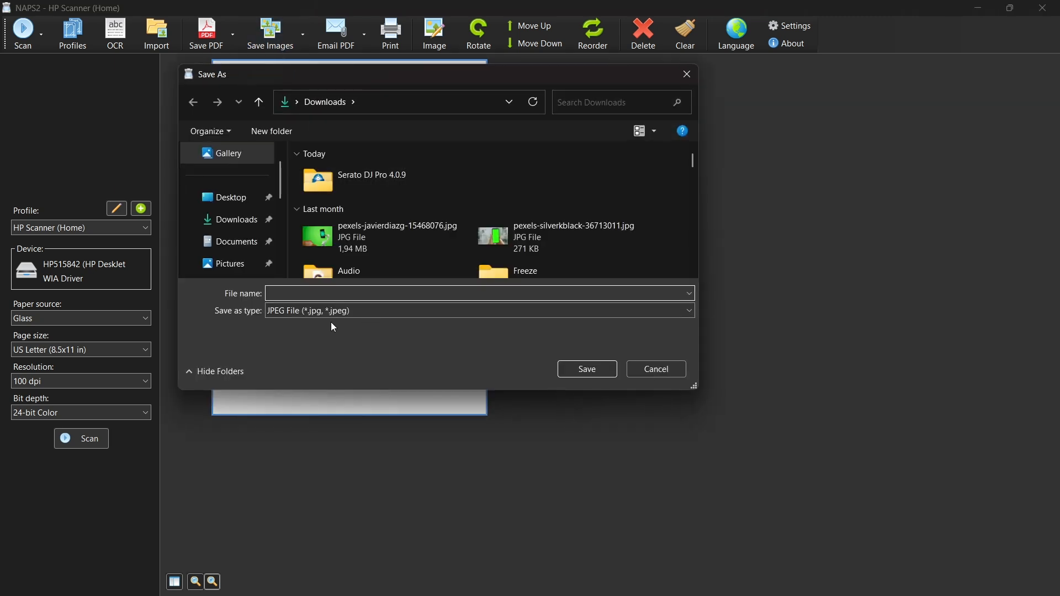
pyautogui.click(320, 312)
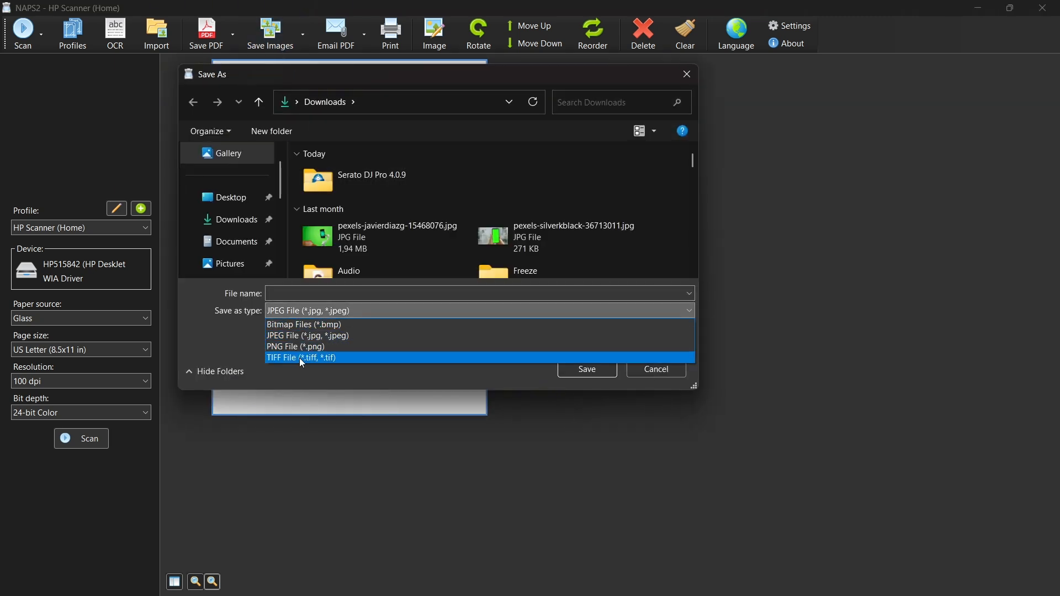
pyautogui.click(685, 81)
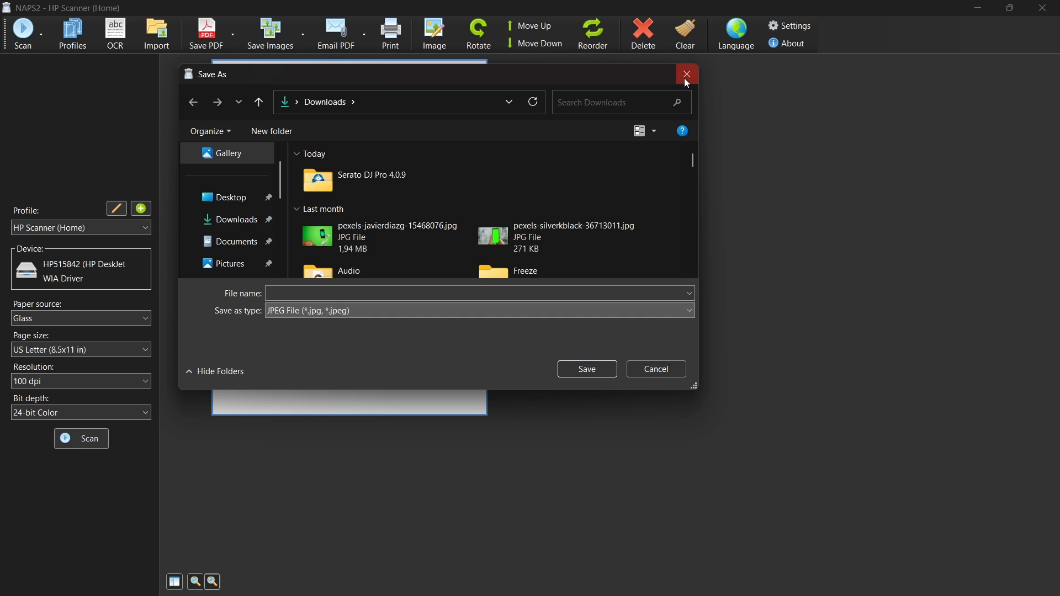
pyautogui.click(687, 83)
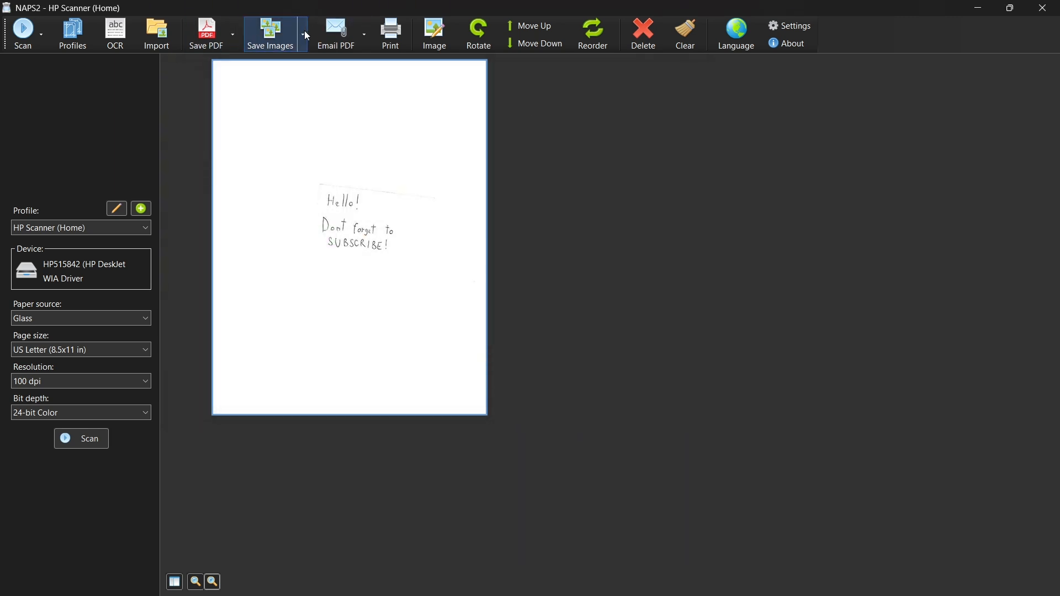
pyautogui.click(307, 36)
pyautogui.click(549, 203)
pyautogui.click(549, 203)
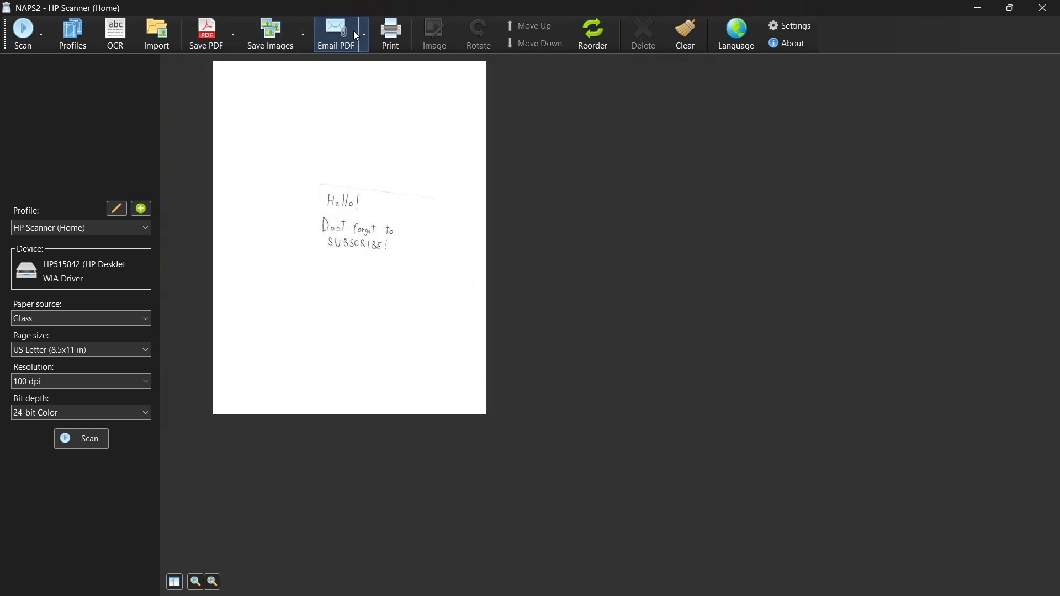
# - Review the email providers offered for sending all pages as a PDF, without choosing one
pyautogui.click(363, 32)
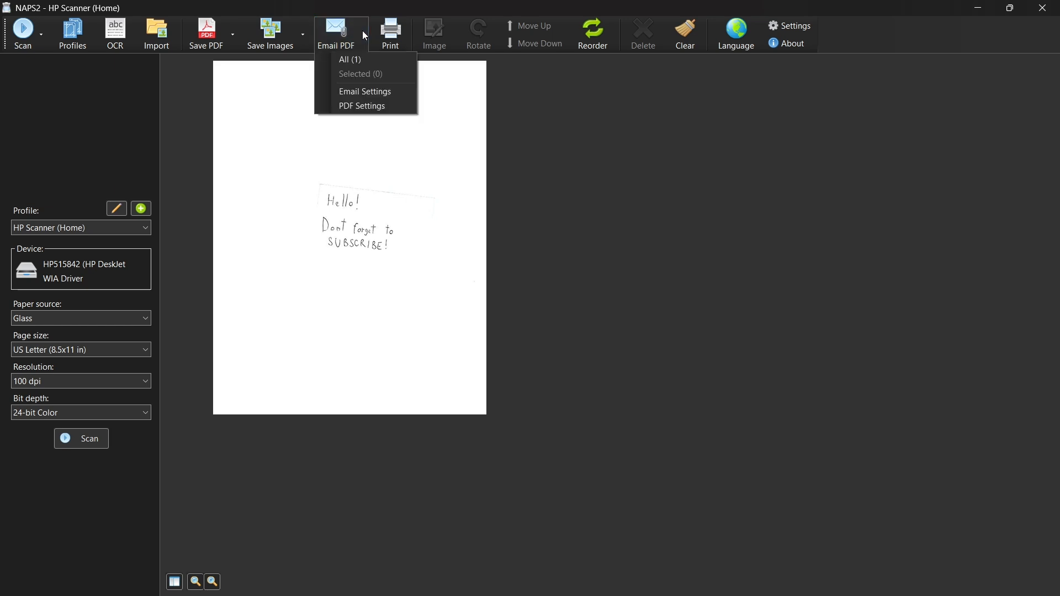
pyautogui.click(350, 59)
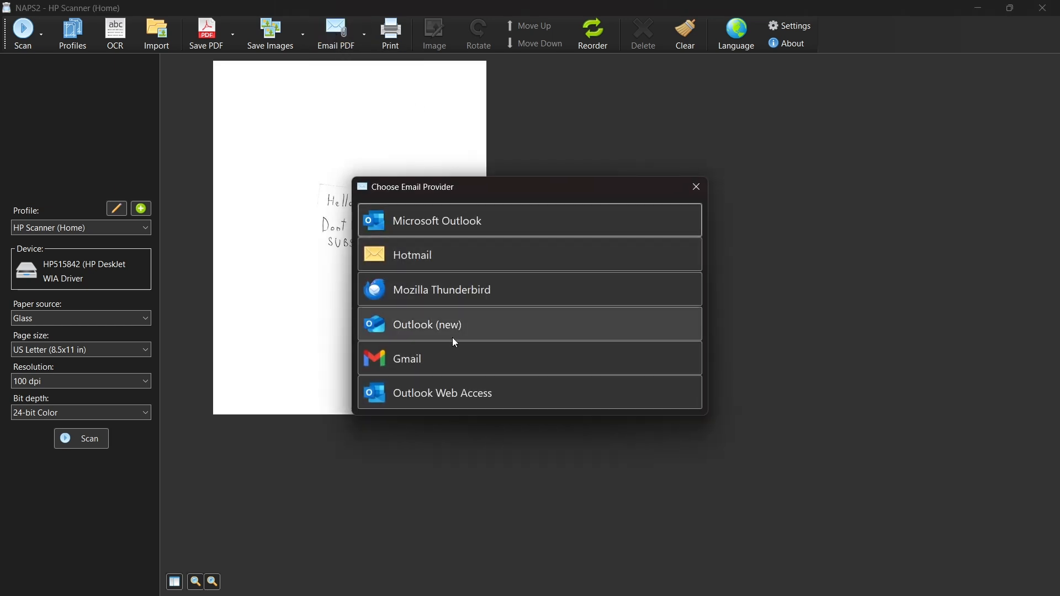
pyautogui.click(697, 187)
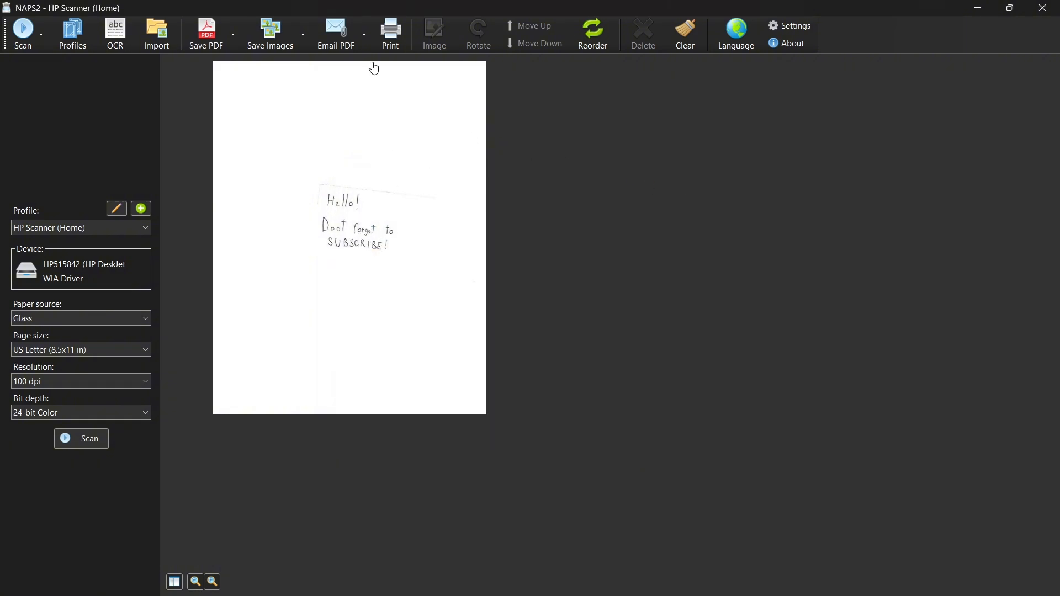
# - Review the print settings for the scanned page and close them without printing
pyautogui.click(388, 44)
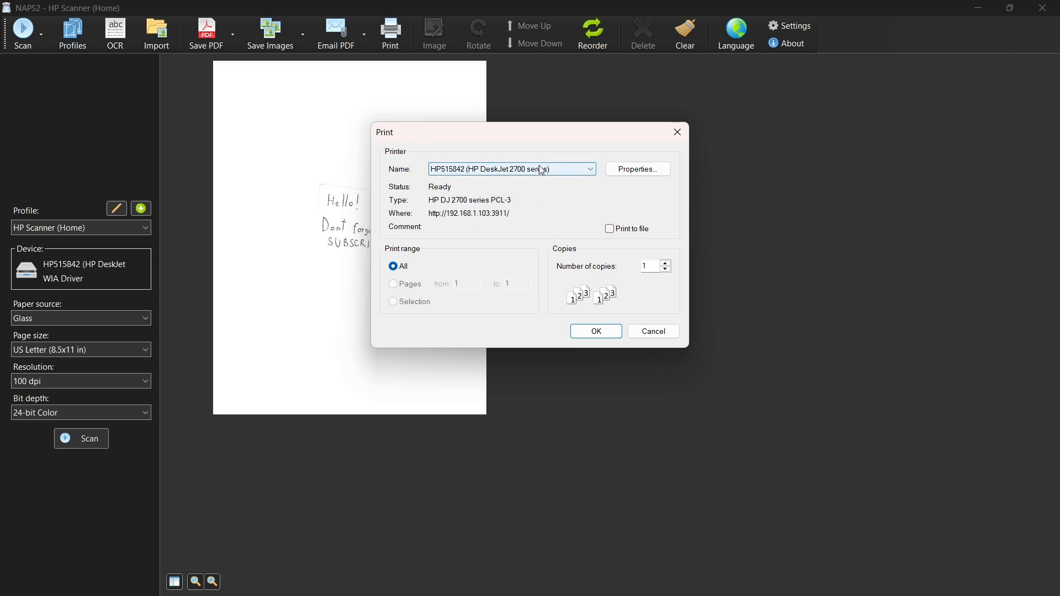
pyautogui.click(675, 132)
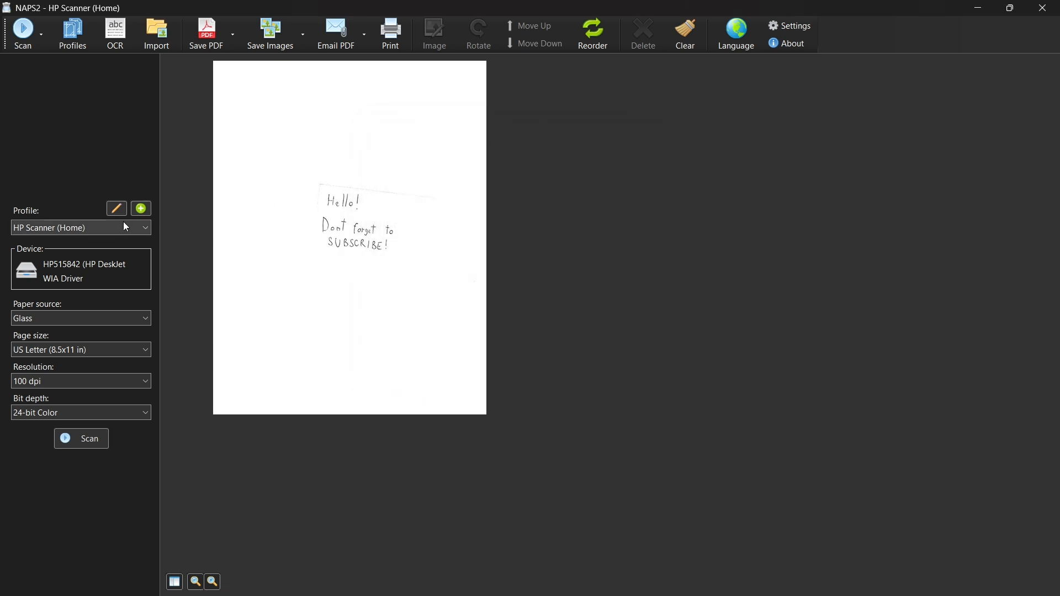
pyautogui.click(458, 151)
pyautogui.click(535, 195)
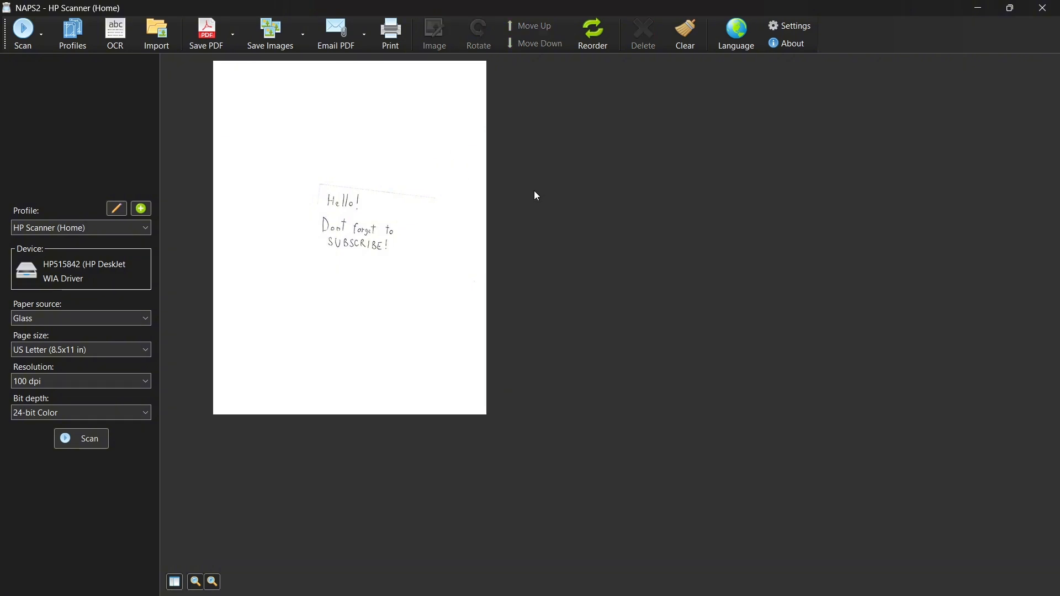
# - Select the scanned page, view it in the preview window, and close the preview
pyautogui.click(382, 183)
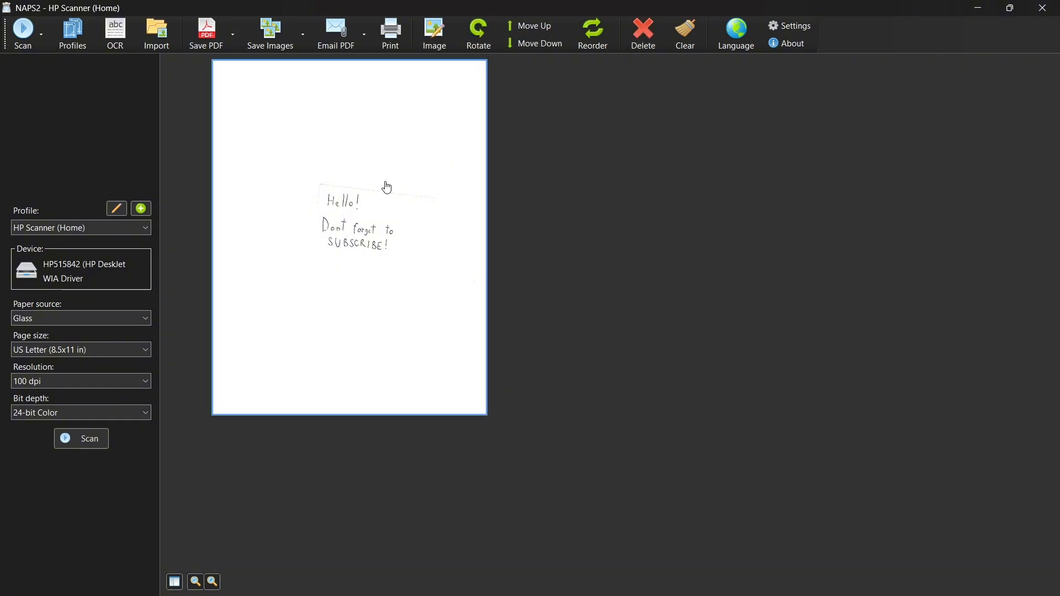
pyautogui.click(438, 36)
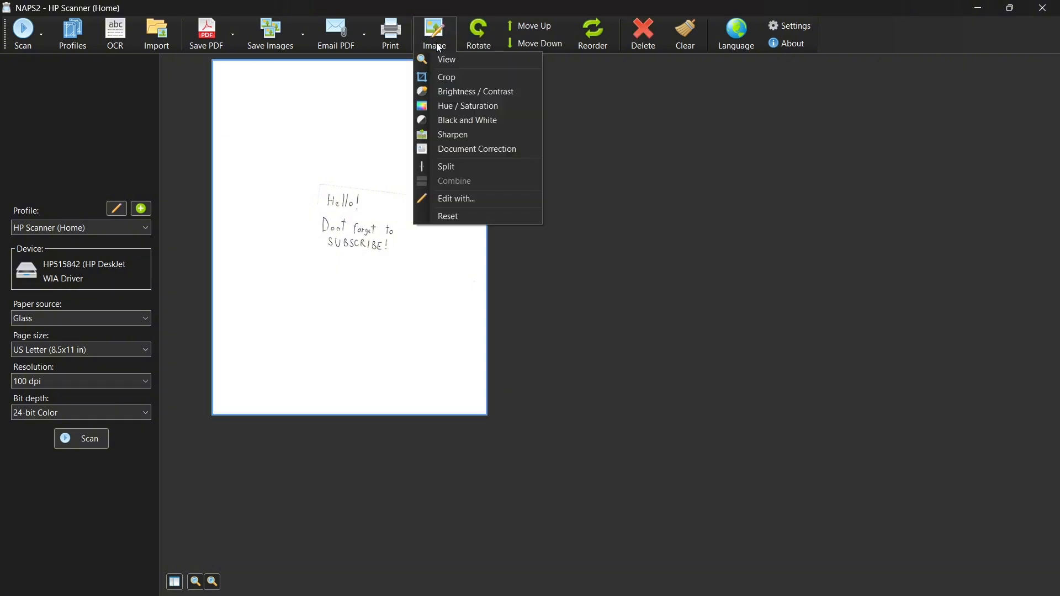
pyautogui.click(442, 60)
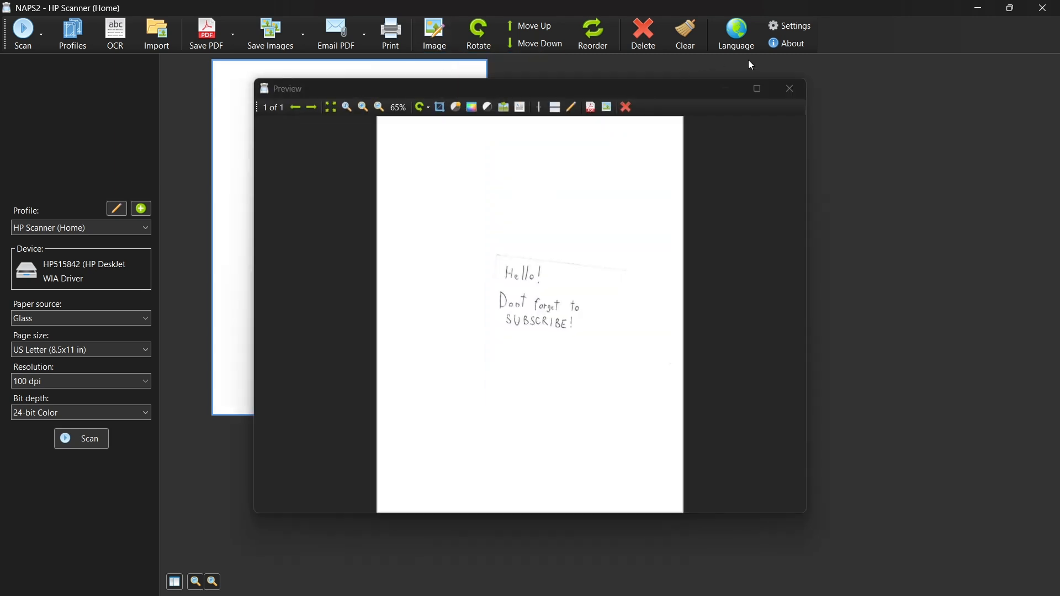
pyautogui.click(790, 90)
# - Try out cropping the page to a rectangle around the handwritten note, and discard the crop
pyautogui.click(433, 34)
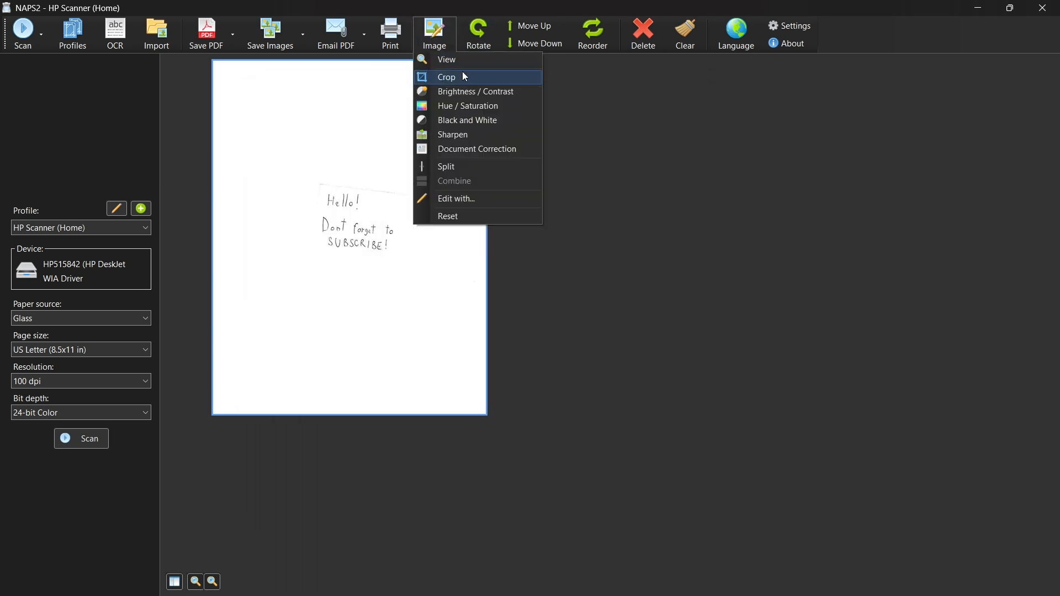
pyautogui.click(460, 78)
pyautogui.moveTo(564, 285); pyautogui.dragTo(538, 284)
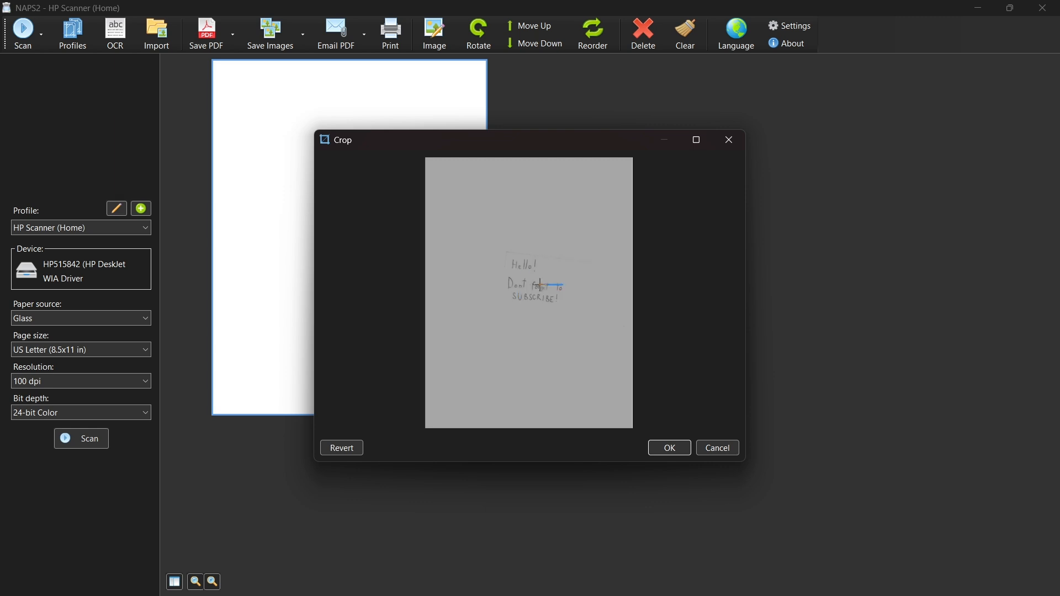
pyautogui.moveTo(496, 247); pyautogui.dragTo(587, 327)
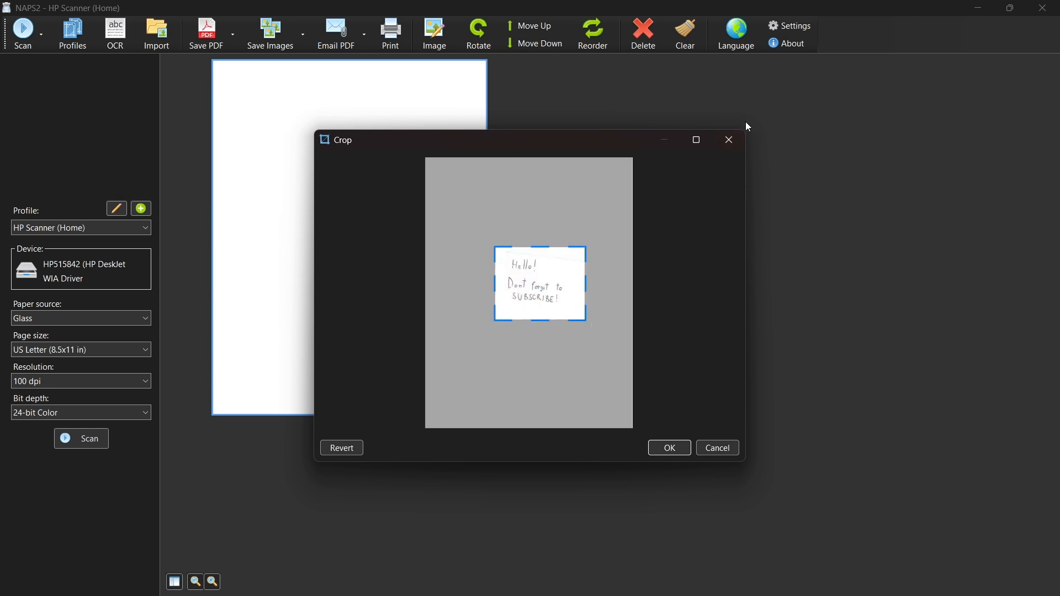
pyautogui.click(728, 140)
# - Look at the Brightness / Contrast and Hue / Saturation adjustments for the page without applying changes
pyautogui.click(421, 25)
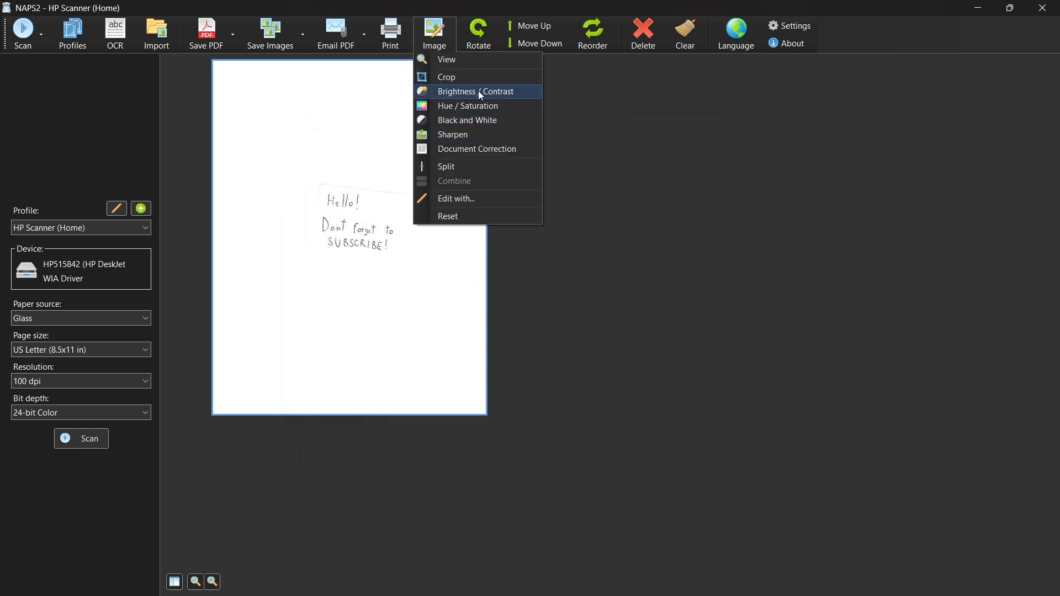
pyautogui.click(478, 90)
pyautogui.click(728, 107)
pyautogui.click(433, 33)
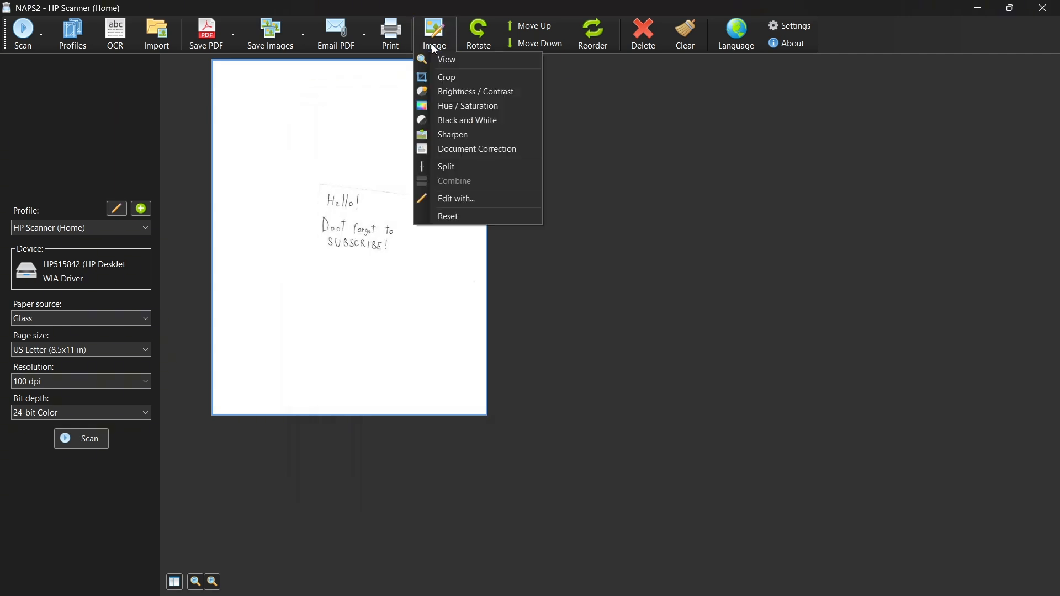
pyautogui.click(466, 105)
pyautogui.click(730, 107)
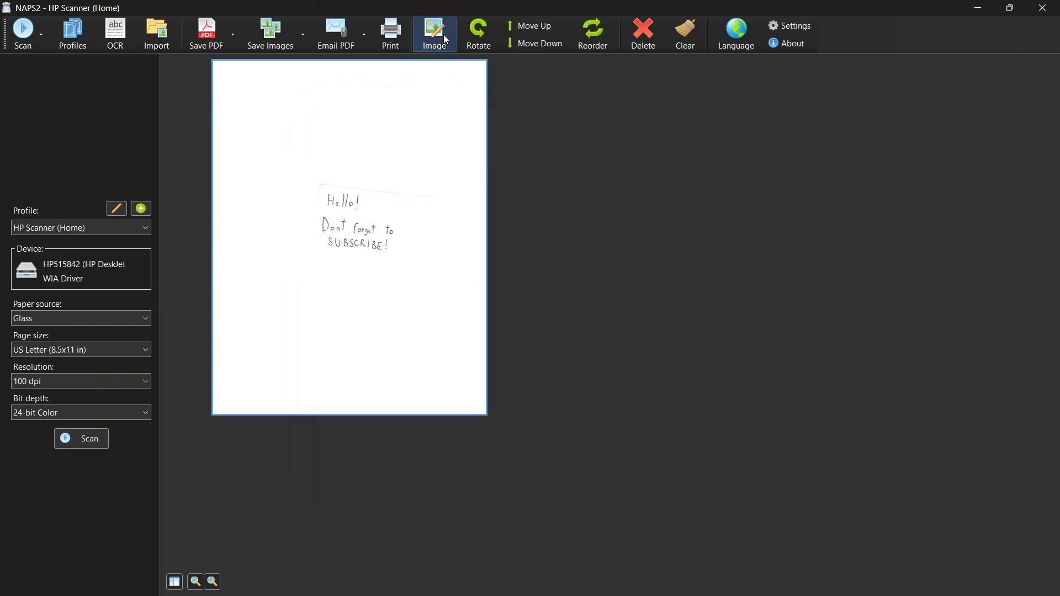
# - Examine the Sharpen, Split and Edit with options for the scanned page without applying any of them
pyautogui.click(440, 34)
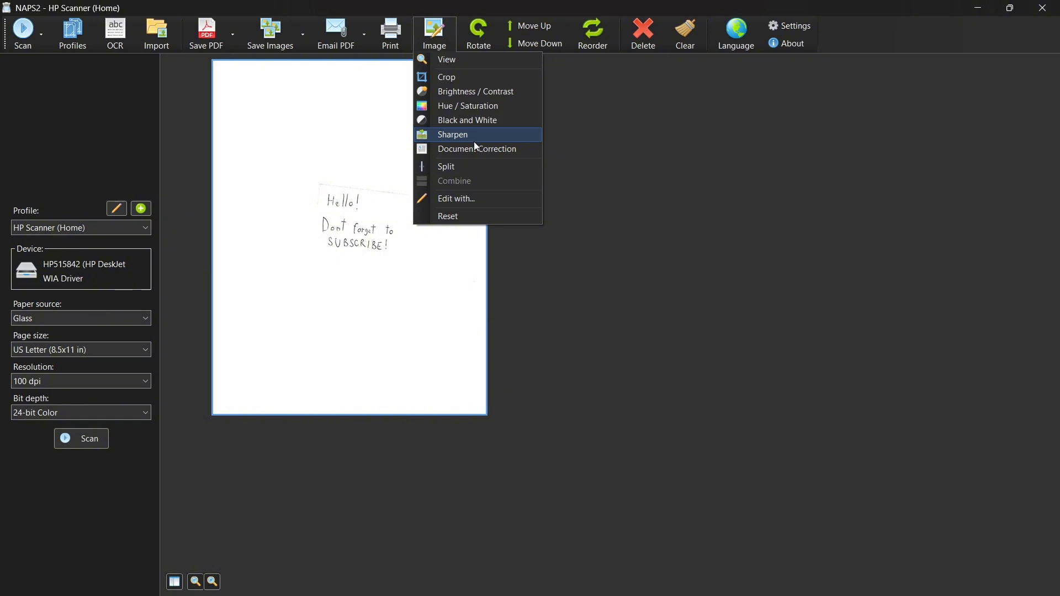
pyautogui.click(474, 138)
pyautogui.click(437, 44)
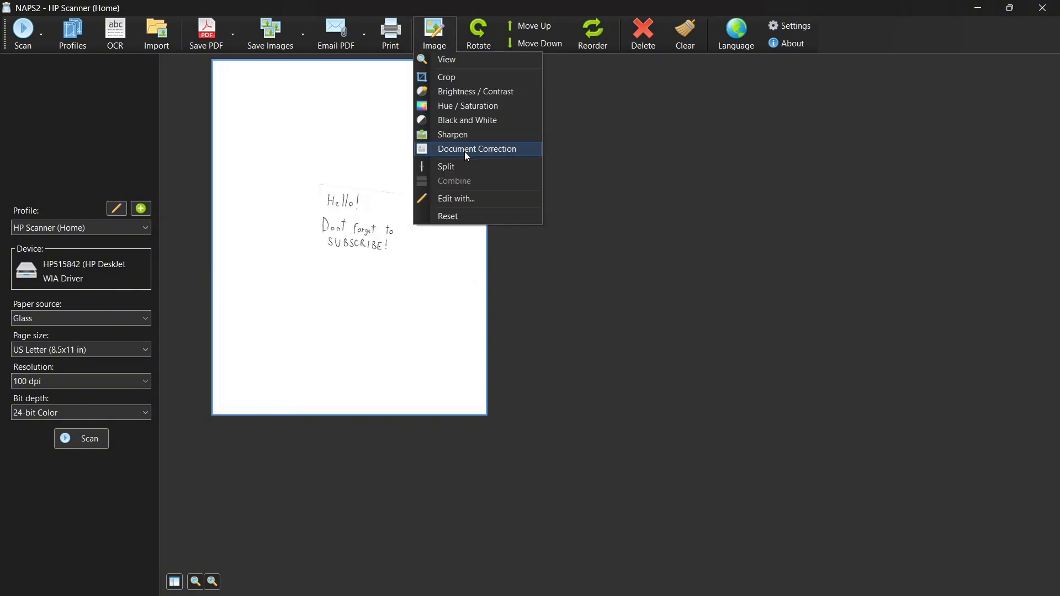
pyautogui.click(455, 164)
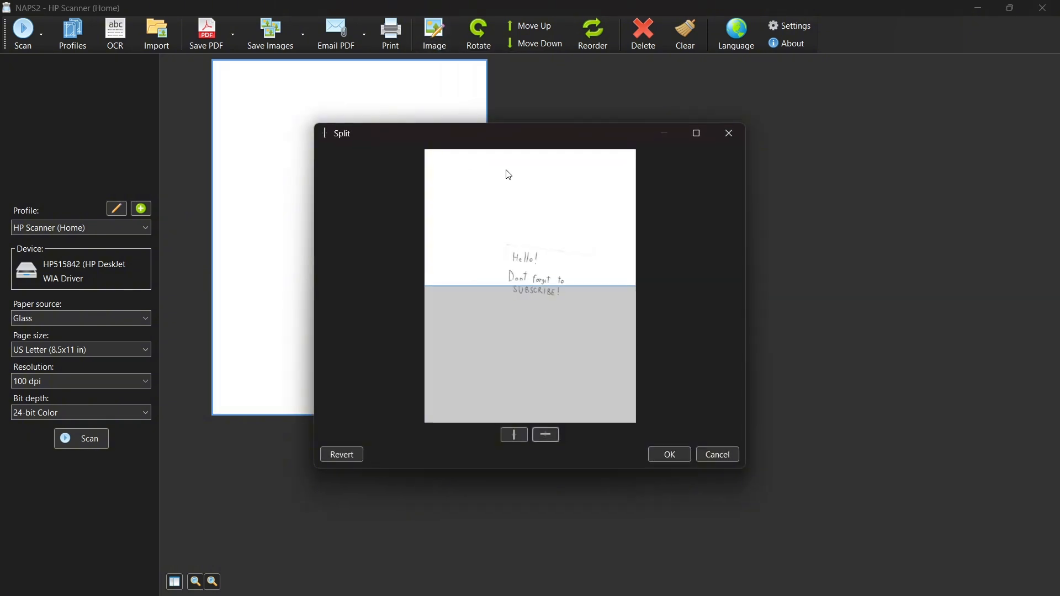
pyautogui.click(728, 133)
pyautogui.click(433, 34)
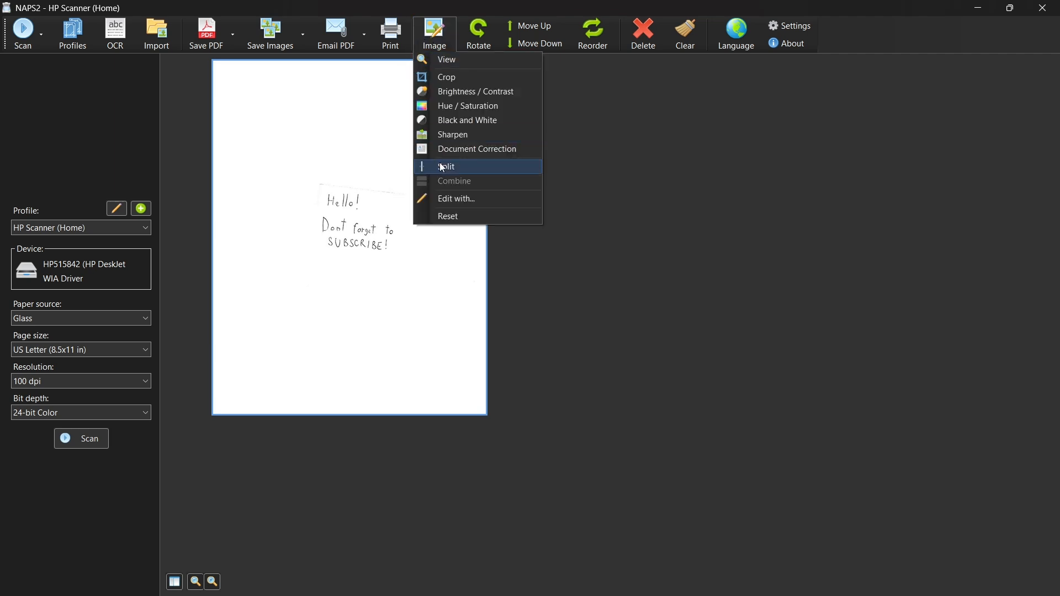
pyautogui.click(473, 198)
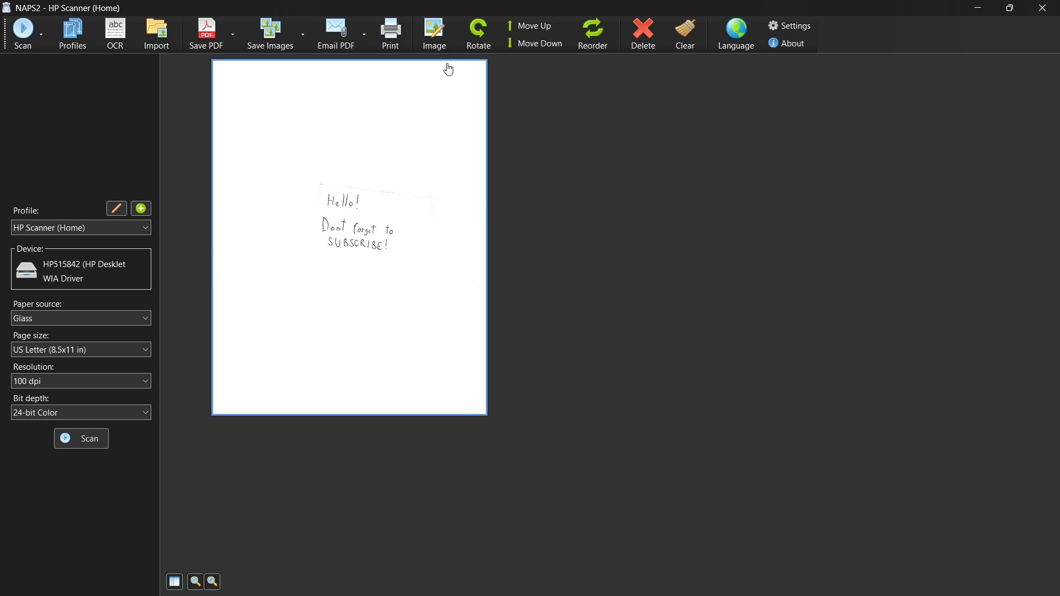
# - Reset the scanned page to undo all its image changes
pyautogui.click(434, 35)
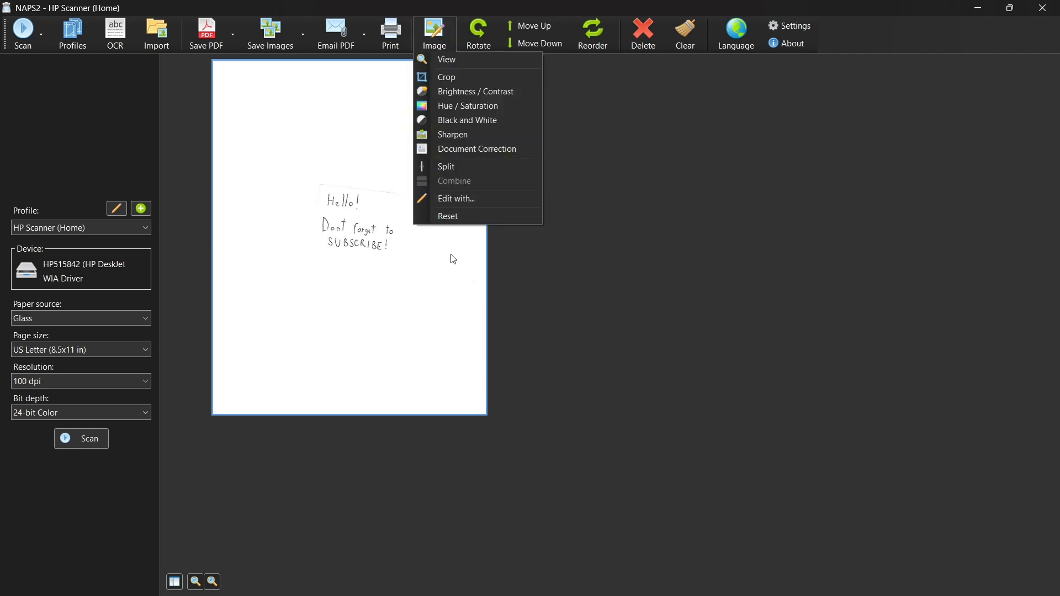
pyautogui.click(452, 218)
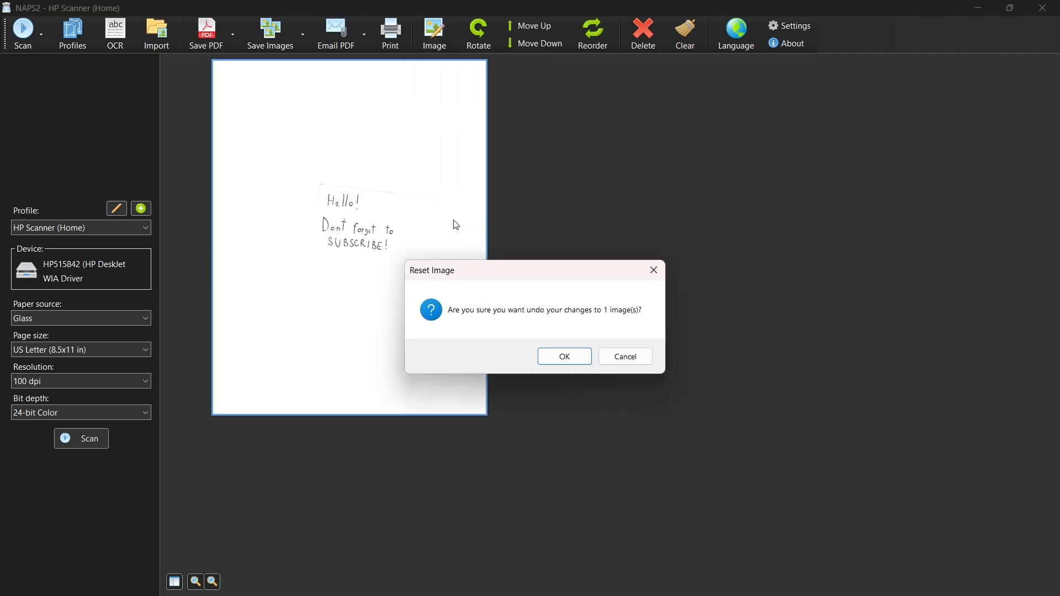
pyautogui.click(574, 356)
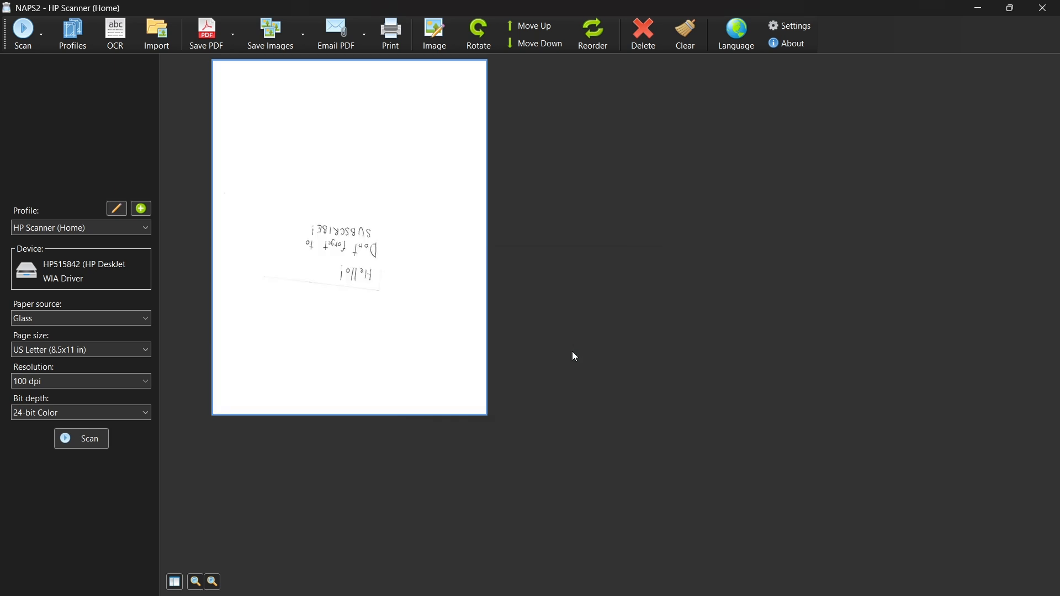
# - Look at the Custom Rotation settings for the scanned page and close them without applying a rotation
pyautogui.click(483, 44)
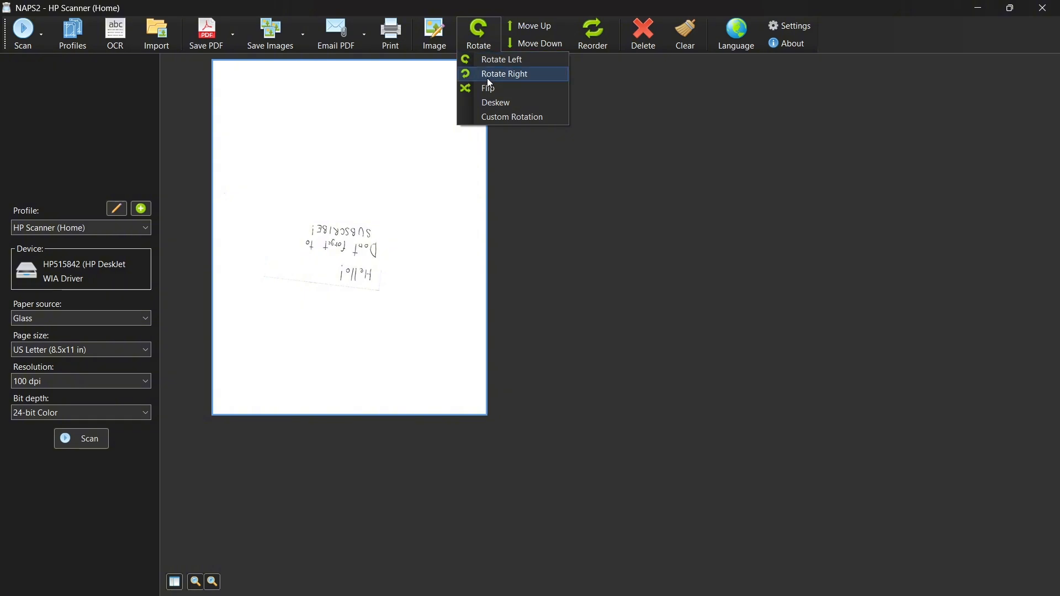
pyautogui.click(506, 118)
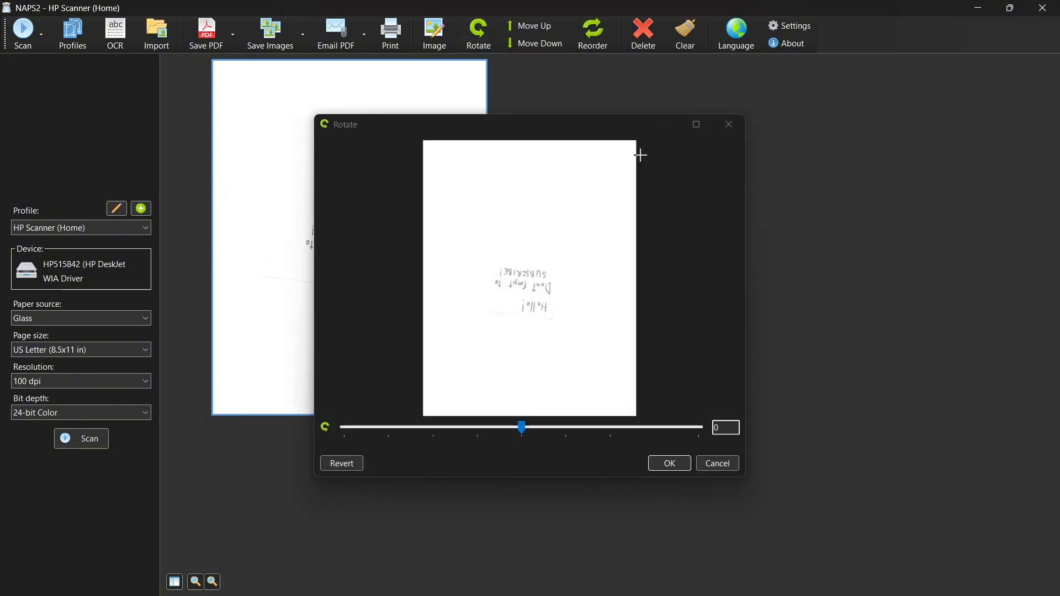
pyautogui.click(728, 124)
# - Flip the scanned page so the handwritten note reads upright, and keep the page selected
pyautogui.click(474, 36)
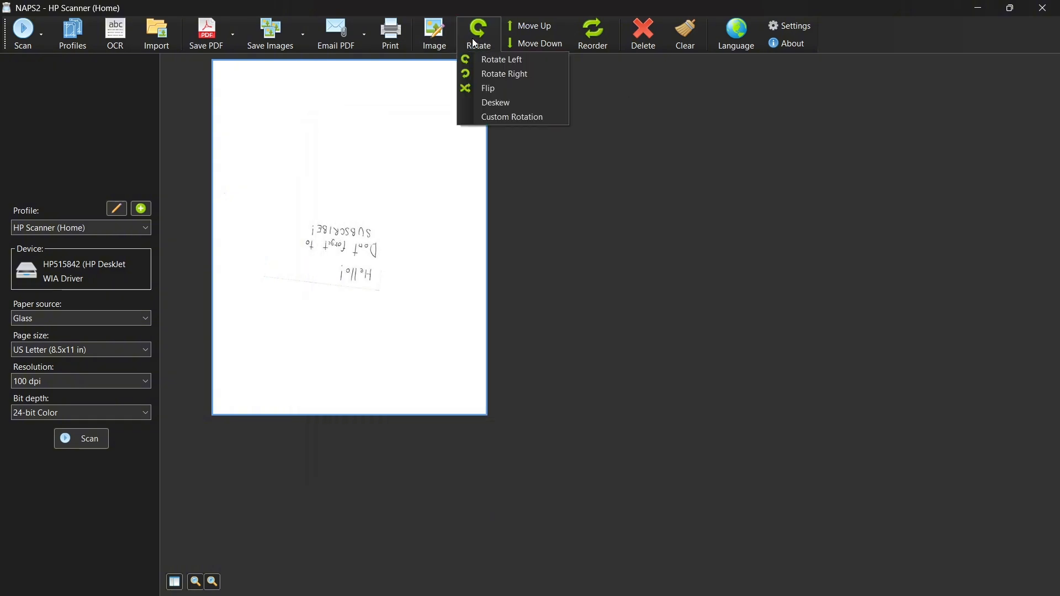
pyautogui.click(505, 89)
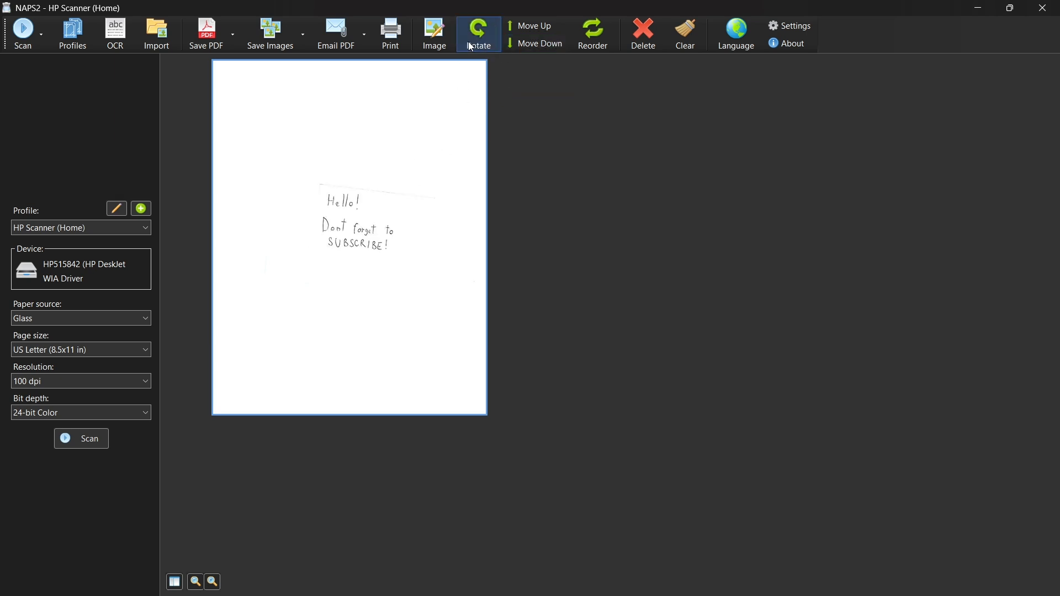
pyautogui.click(533, 145)
pyautogui.click(411, 143)
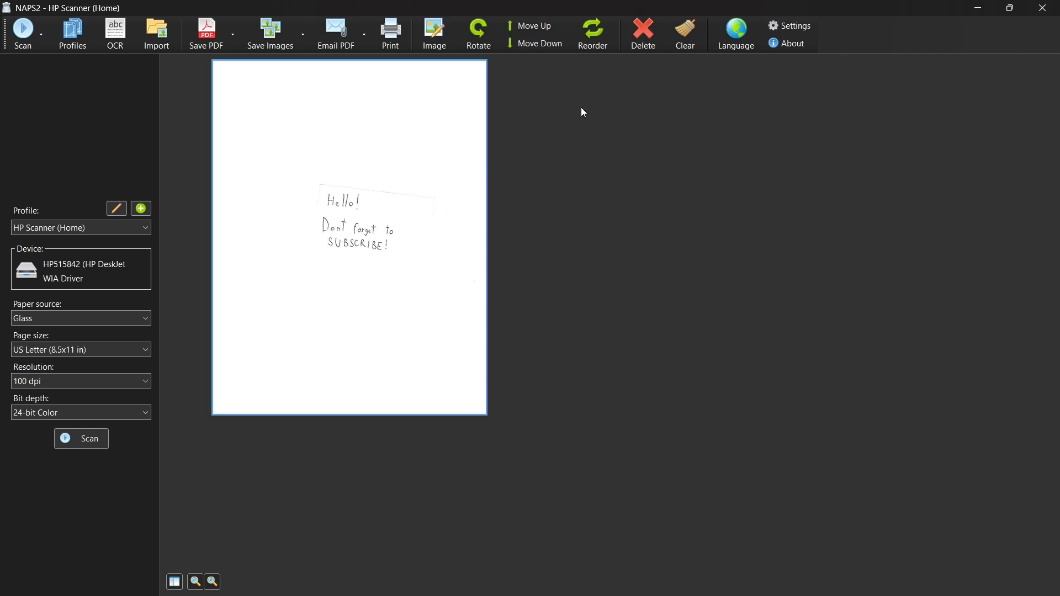
# - Examine the page reordering options, such as Interleave, Deinterleave and Reverse, keeping the scanned page selected
pyautogui.click(593, 43)
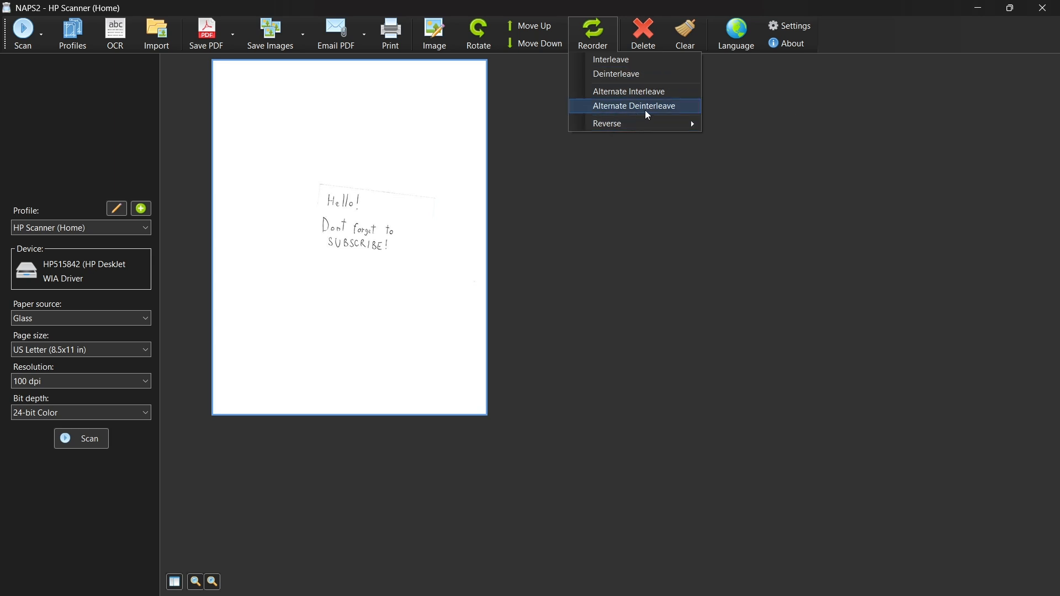
pyautogui.click(640, 73)
pyautogui.click(438, 199)
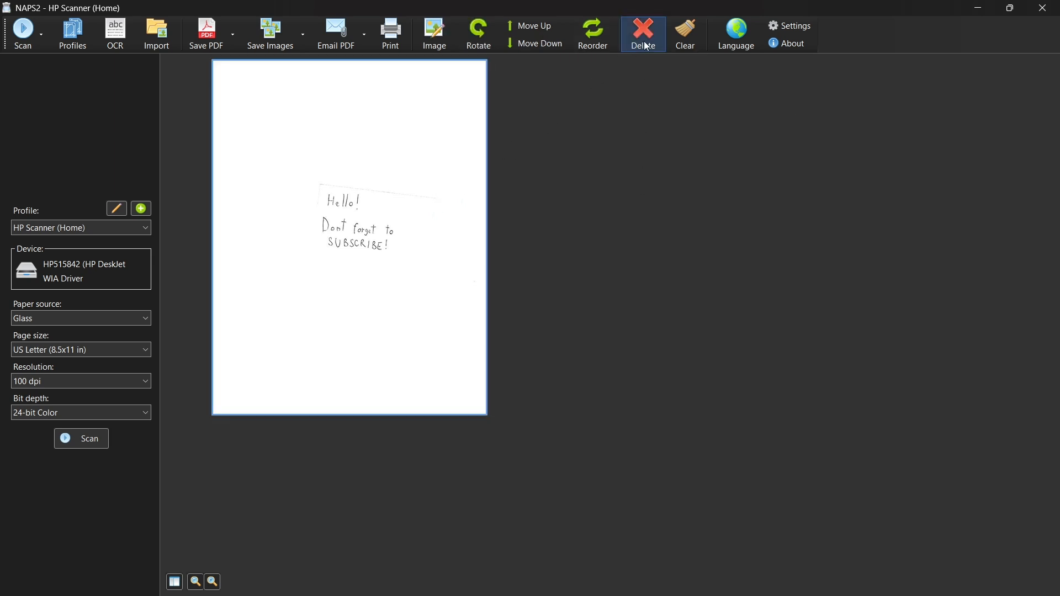
# - Look at the Clear command without removing the scanned page, and view the available interface languages without changing the language
pyautogui.click(678, 36)
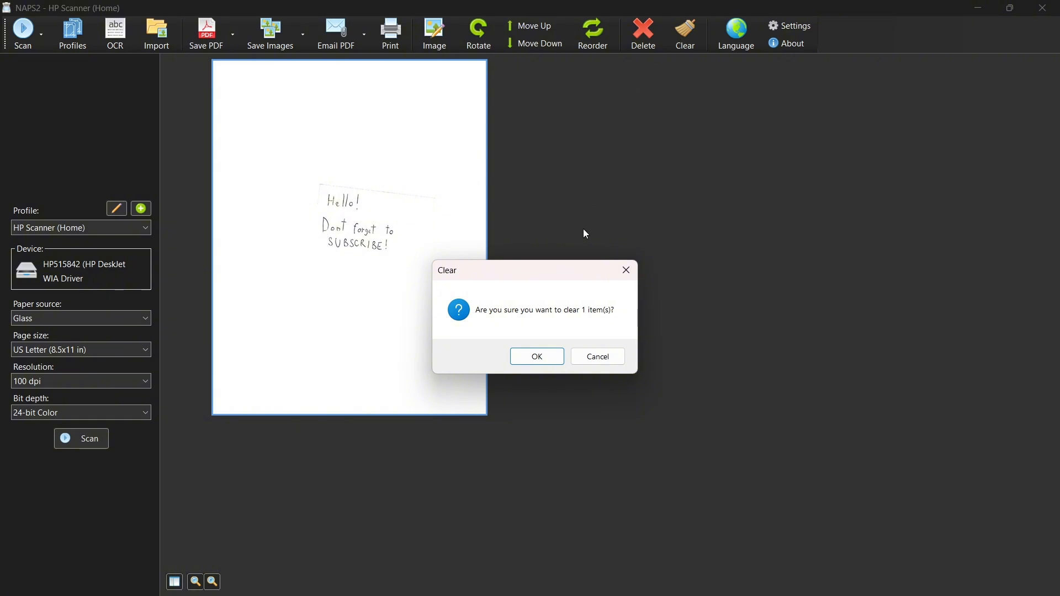
pyautogui.click(624, 271)
pyautogui.click(735, 33)
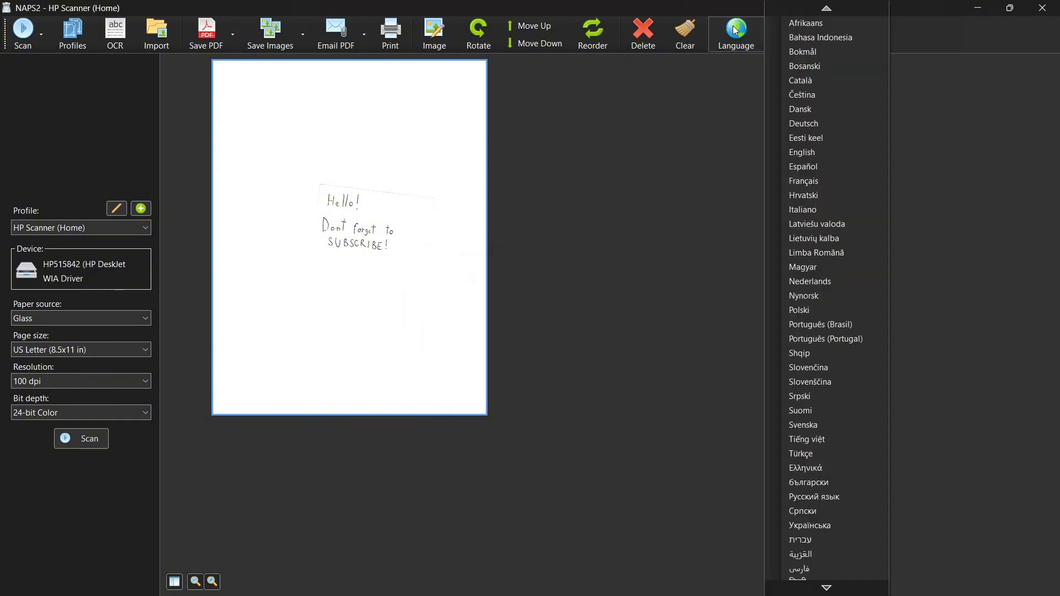
pyautogui.click(697, 118)
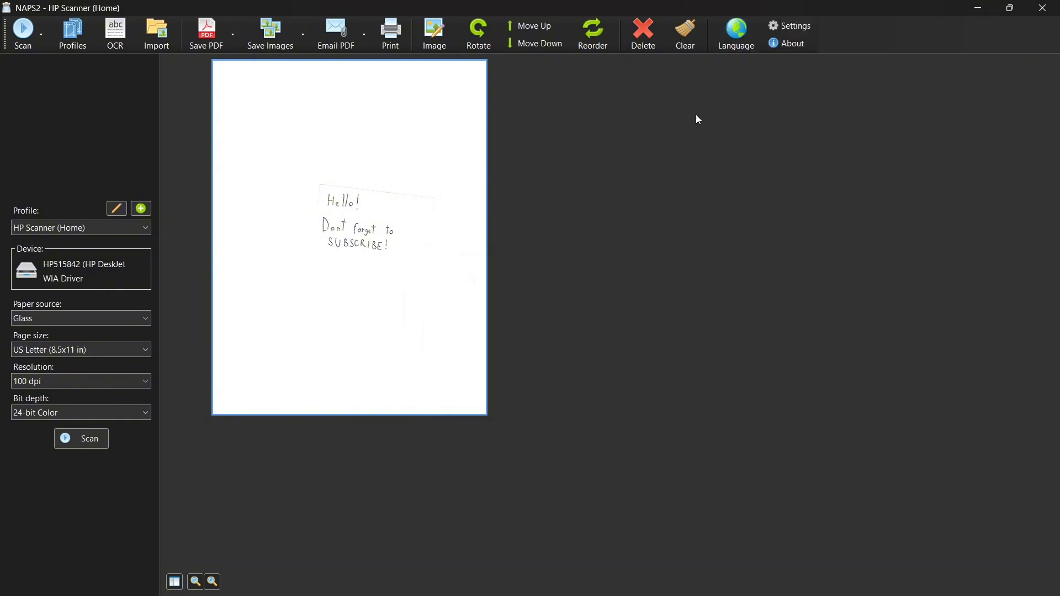
# - View the application settings and the About information without changing any options
pyautogui.click(777, 29)
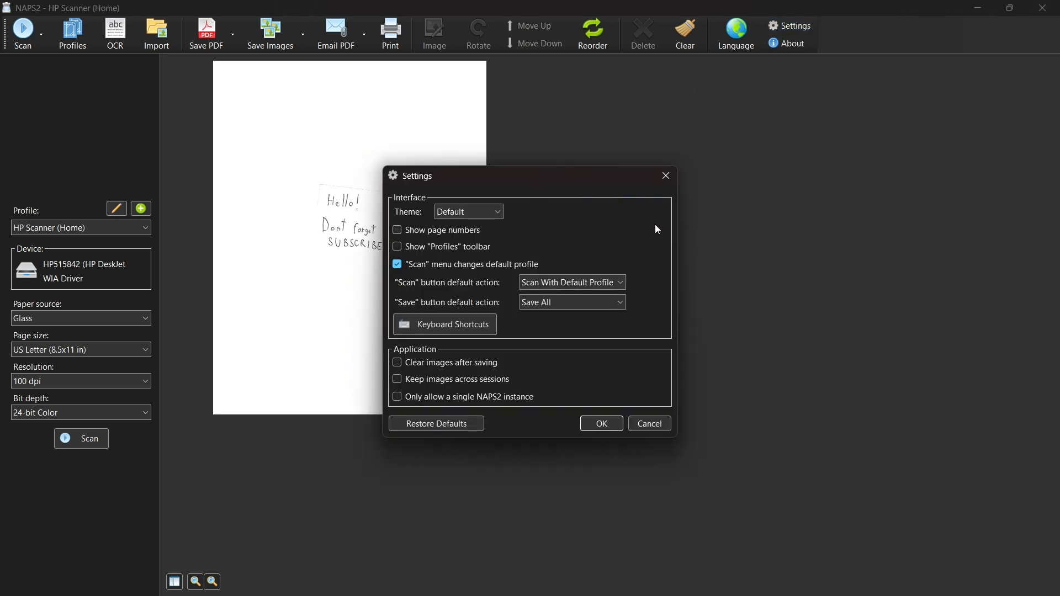
pyautogui.click(792, 49)
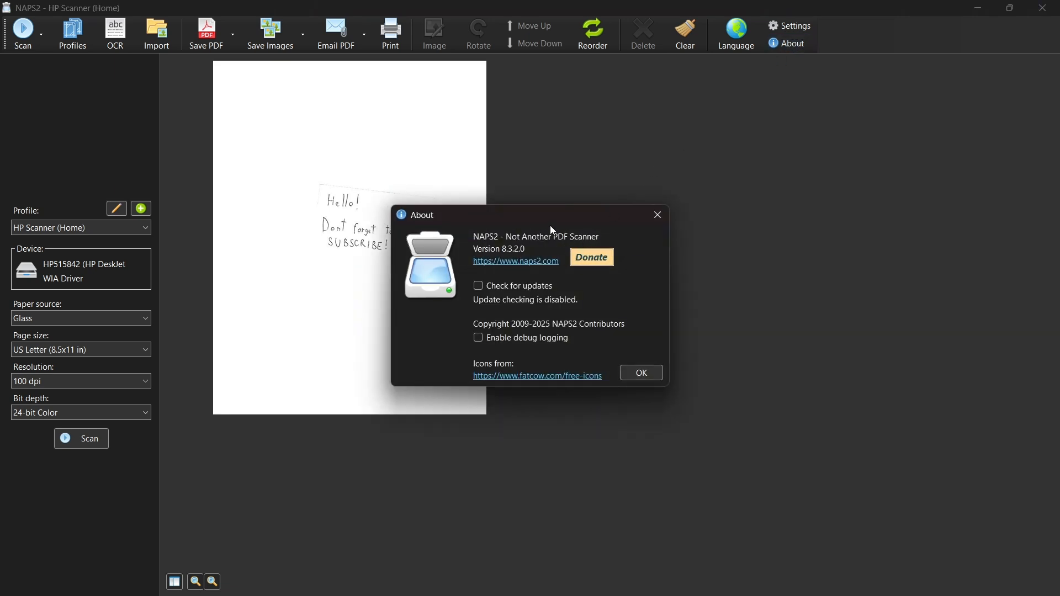
pyautogui.click(653, 215)
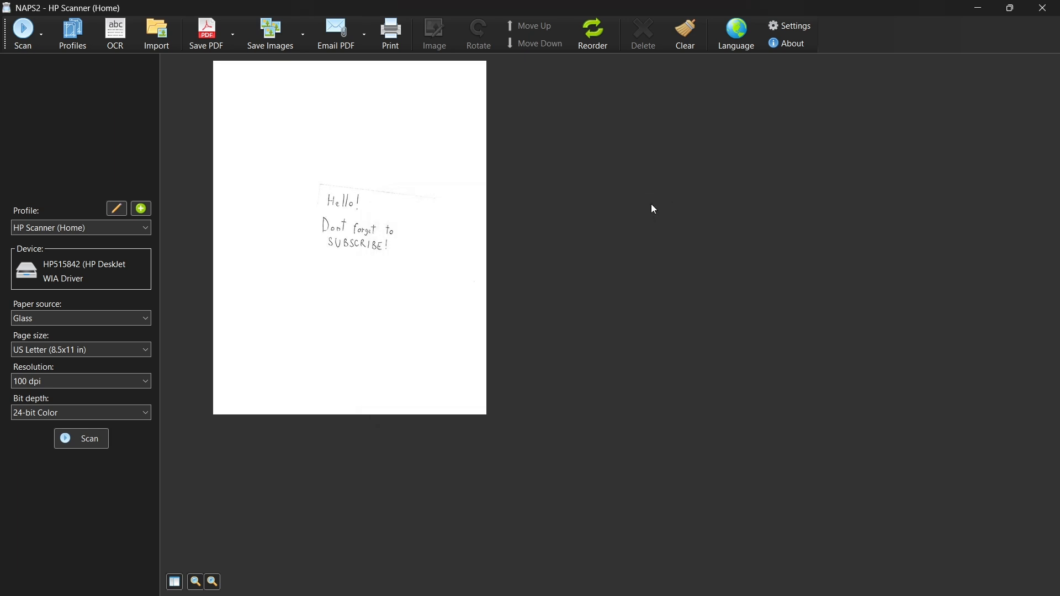